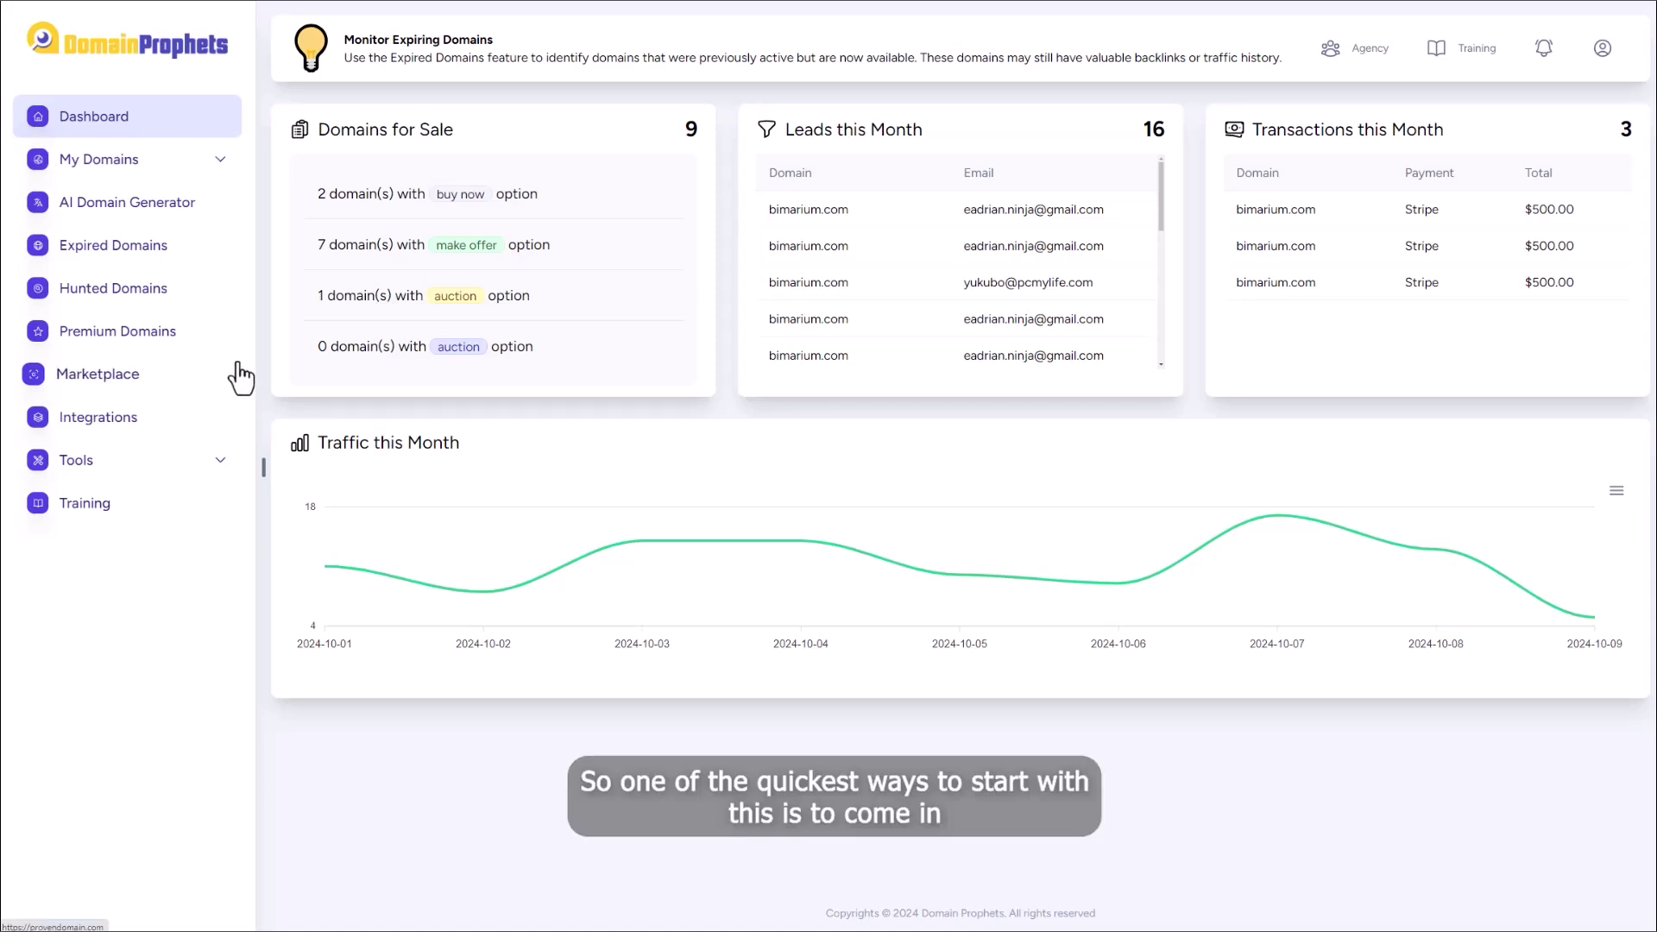
- Open the Expired Domains list and dismiss the browser's save-password bar
{"action": "left_click", "coordinate": [139, 266]}
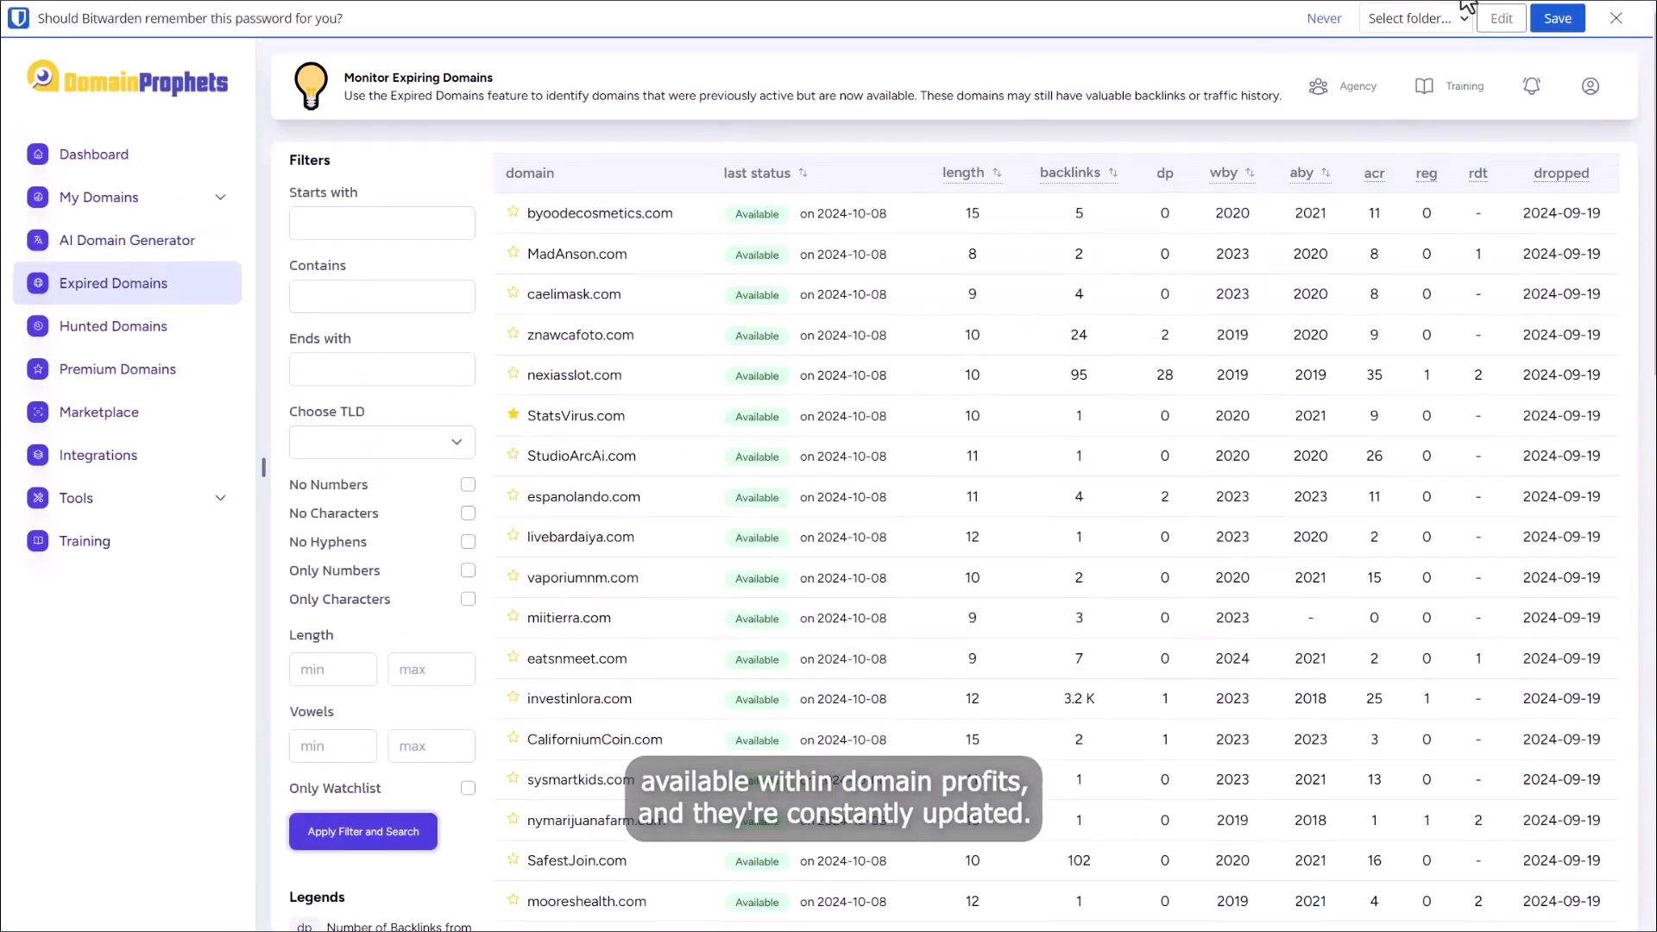
{"action": "left_click", "coordinate": [1616, 21]}
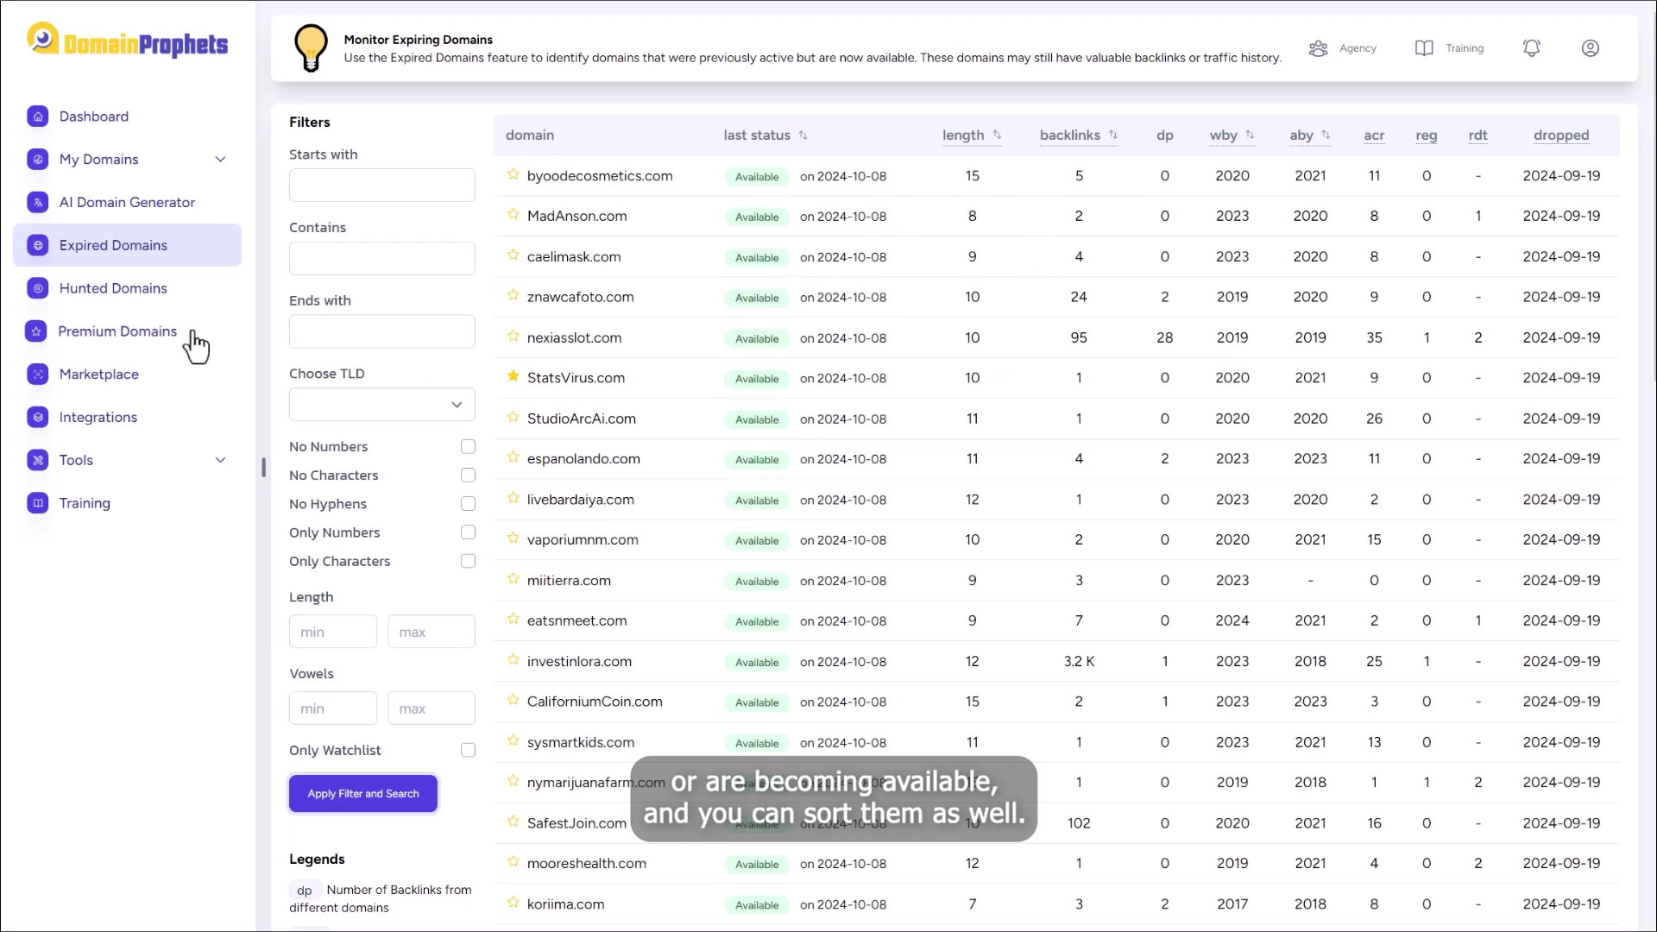
- On Hunted Domains, start a new single-domain hunt filled in with mailvio.com
{"action": "left_click", "coordinate": [158, 298]}
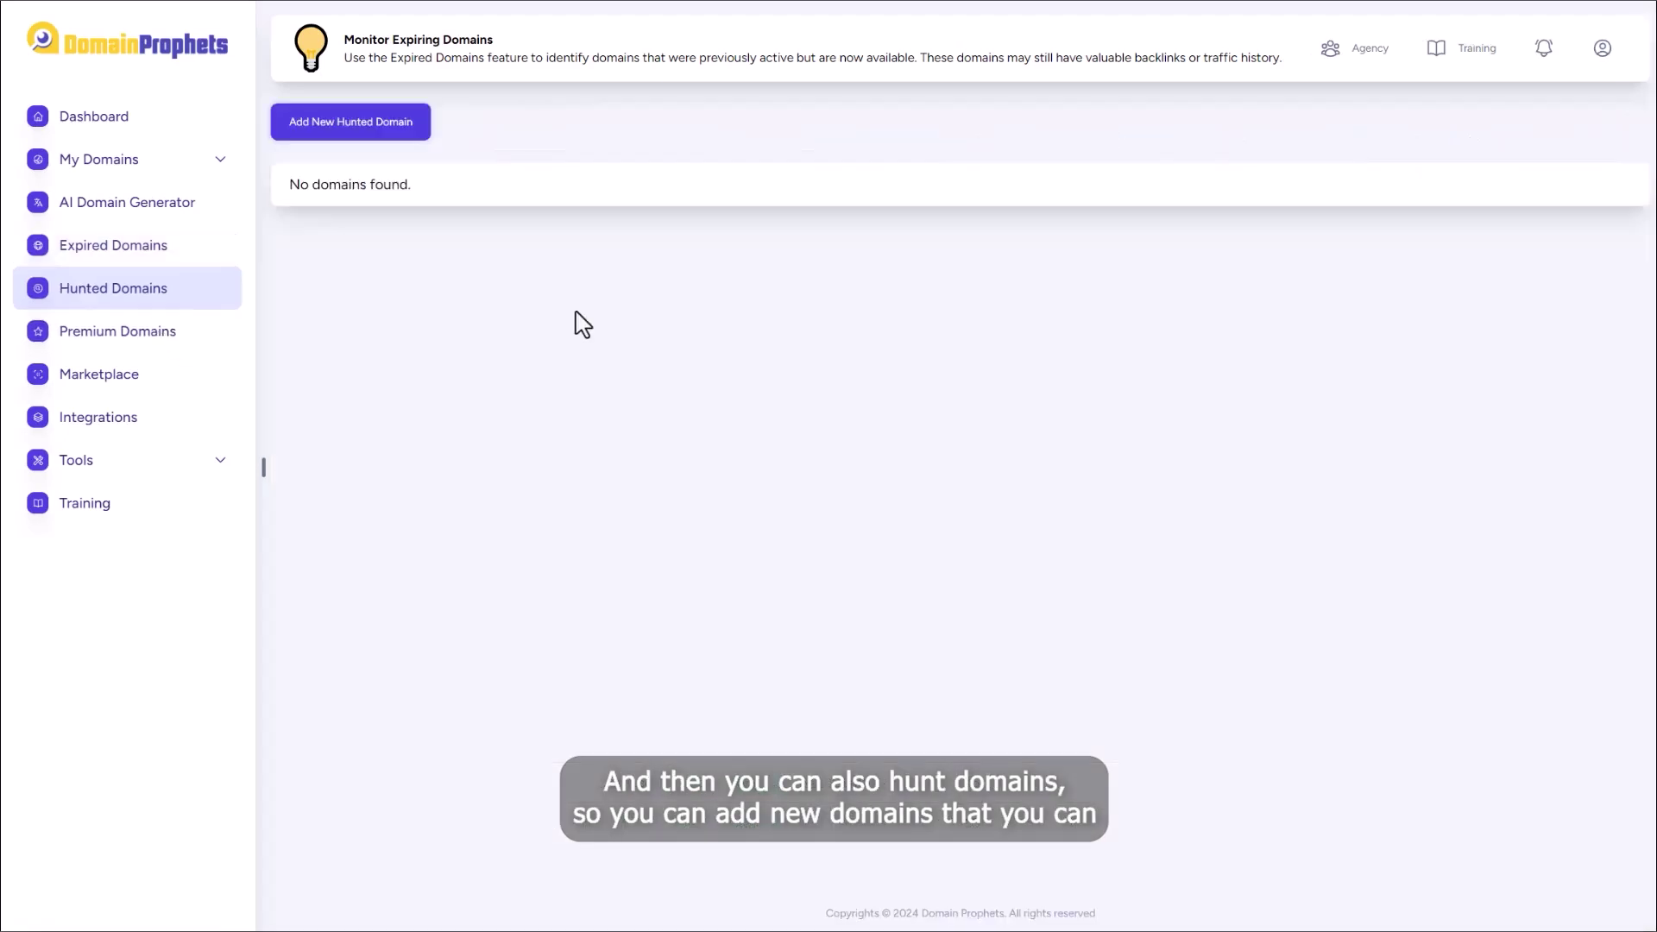
{"action": "left_click", "coordinate": [419, 135]}
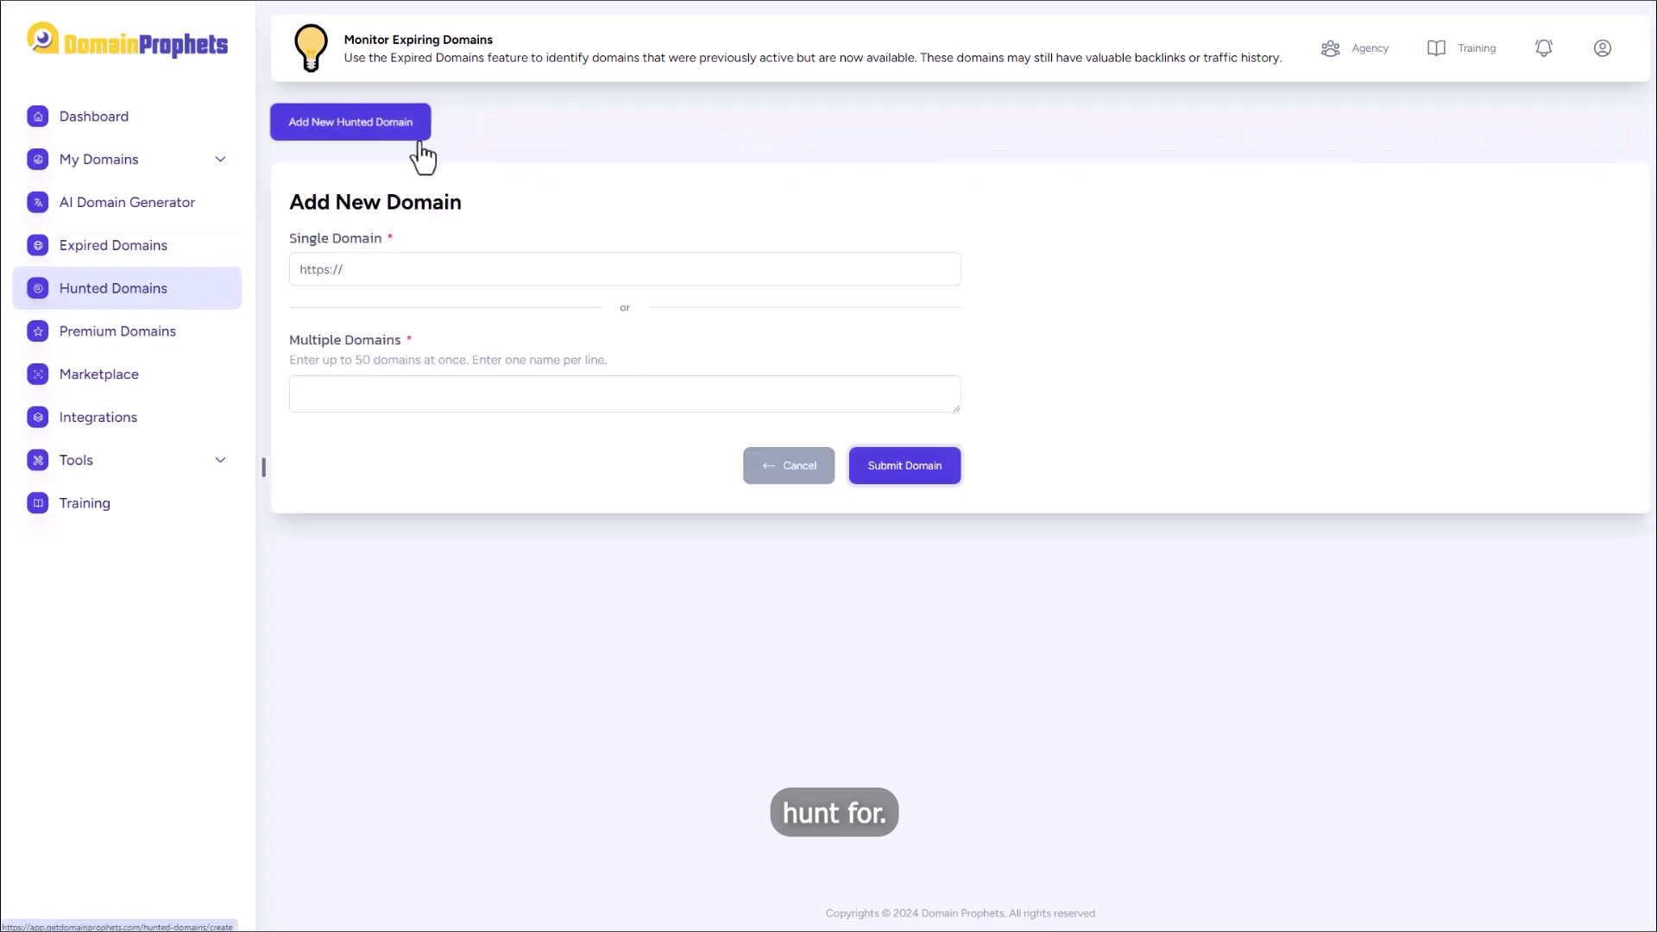
{"action": "left_click", "coordinate": [479, 268]}
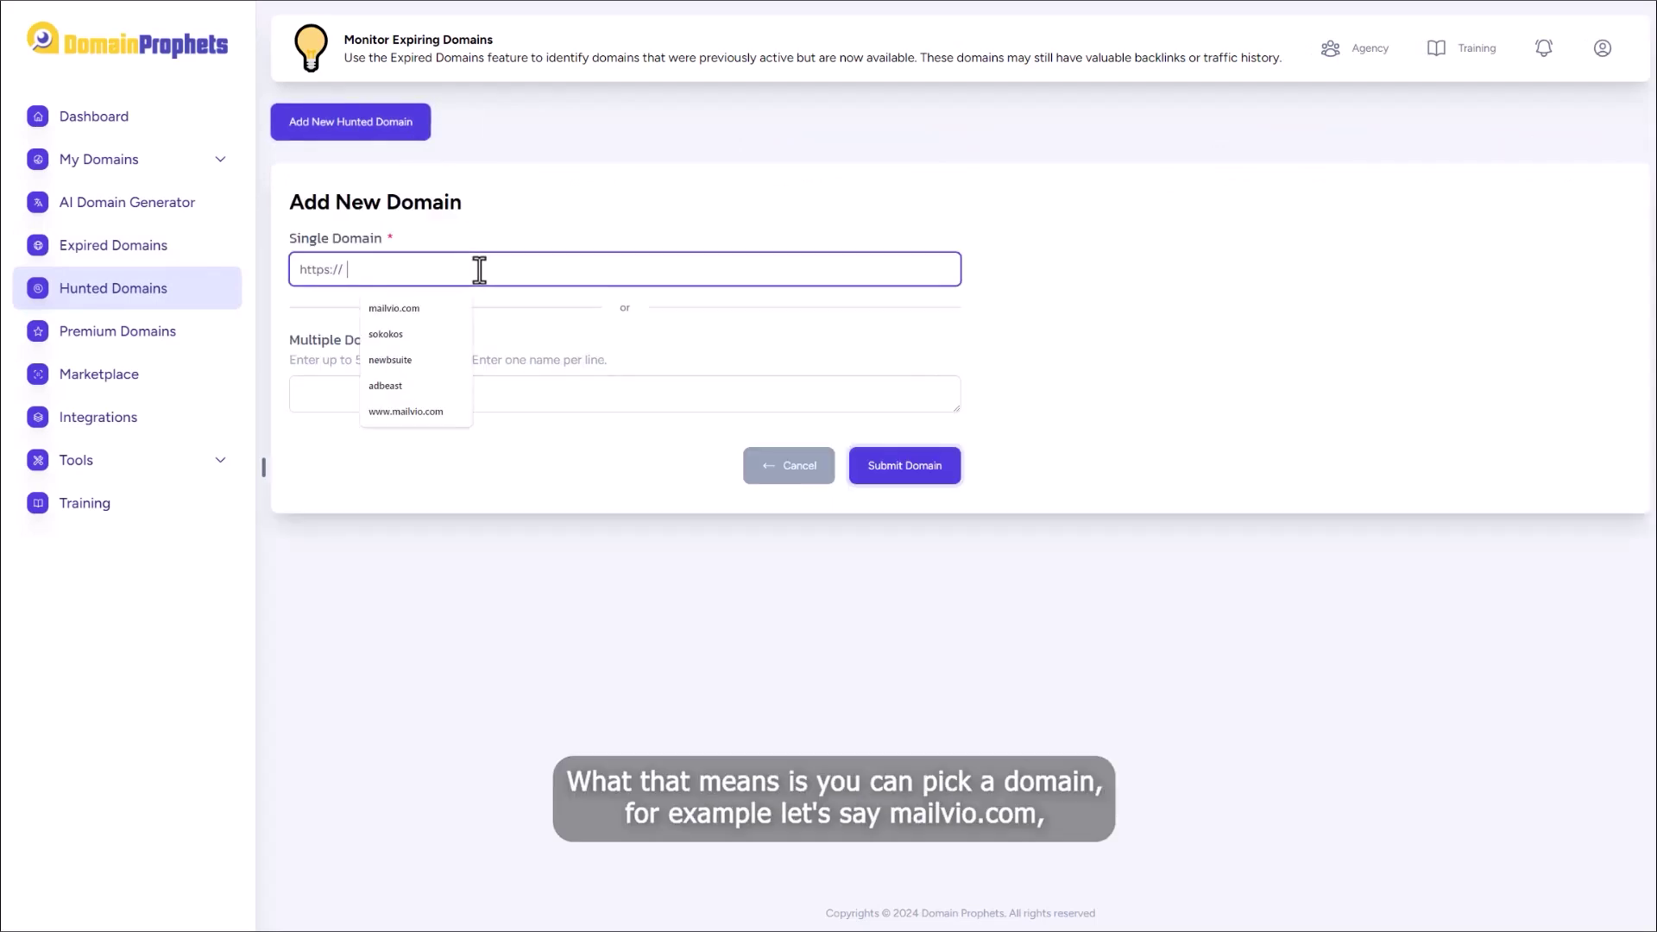
{"action": "left_click", "coordinate": [438, 311]}
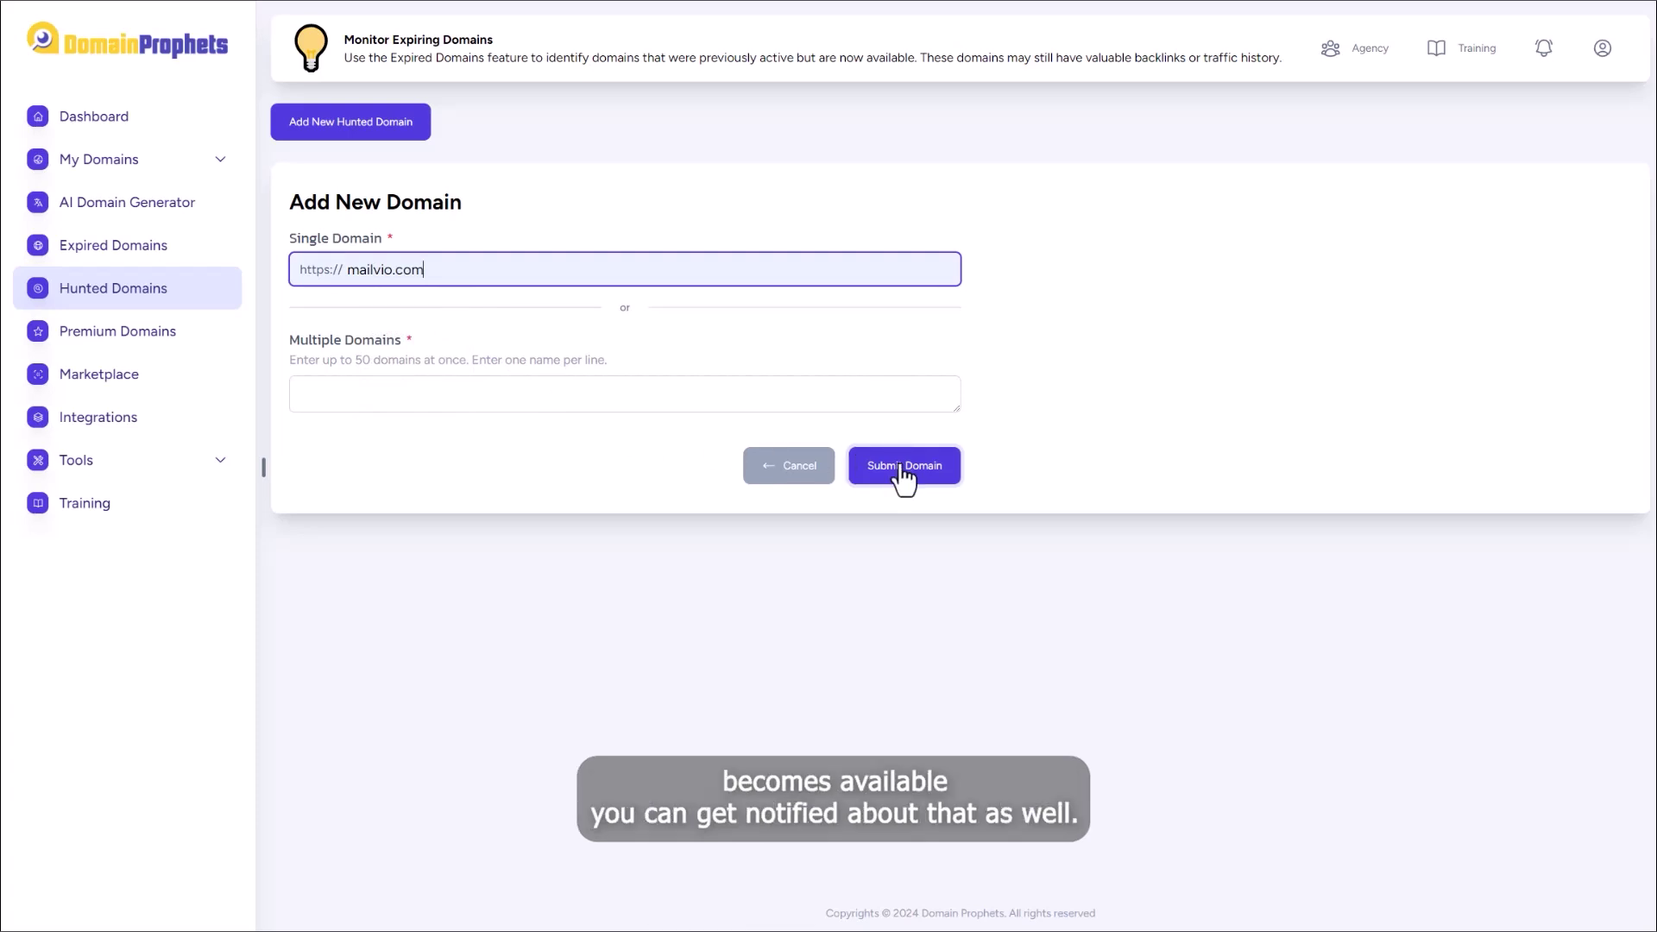
- Show the Premium Domains page with high-priced domains, prices and buy options
{"action": "left_click", "coordinate": [161, 348]}
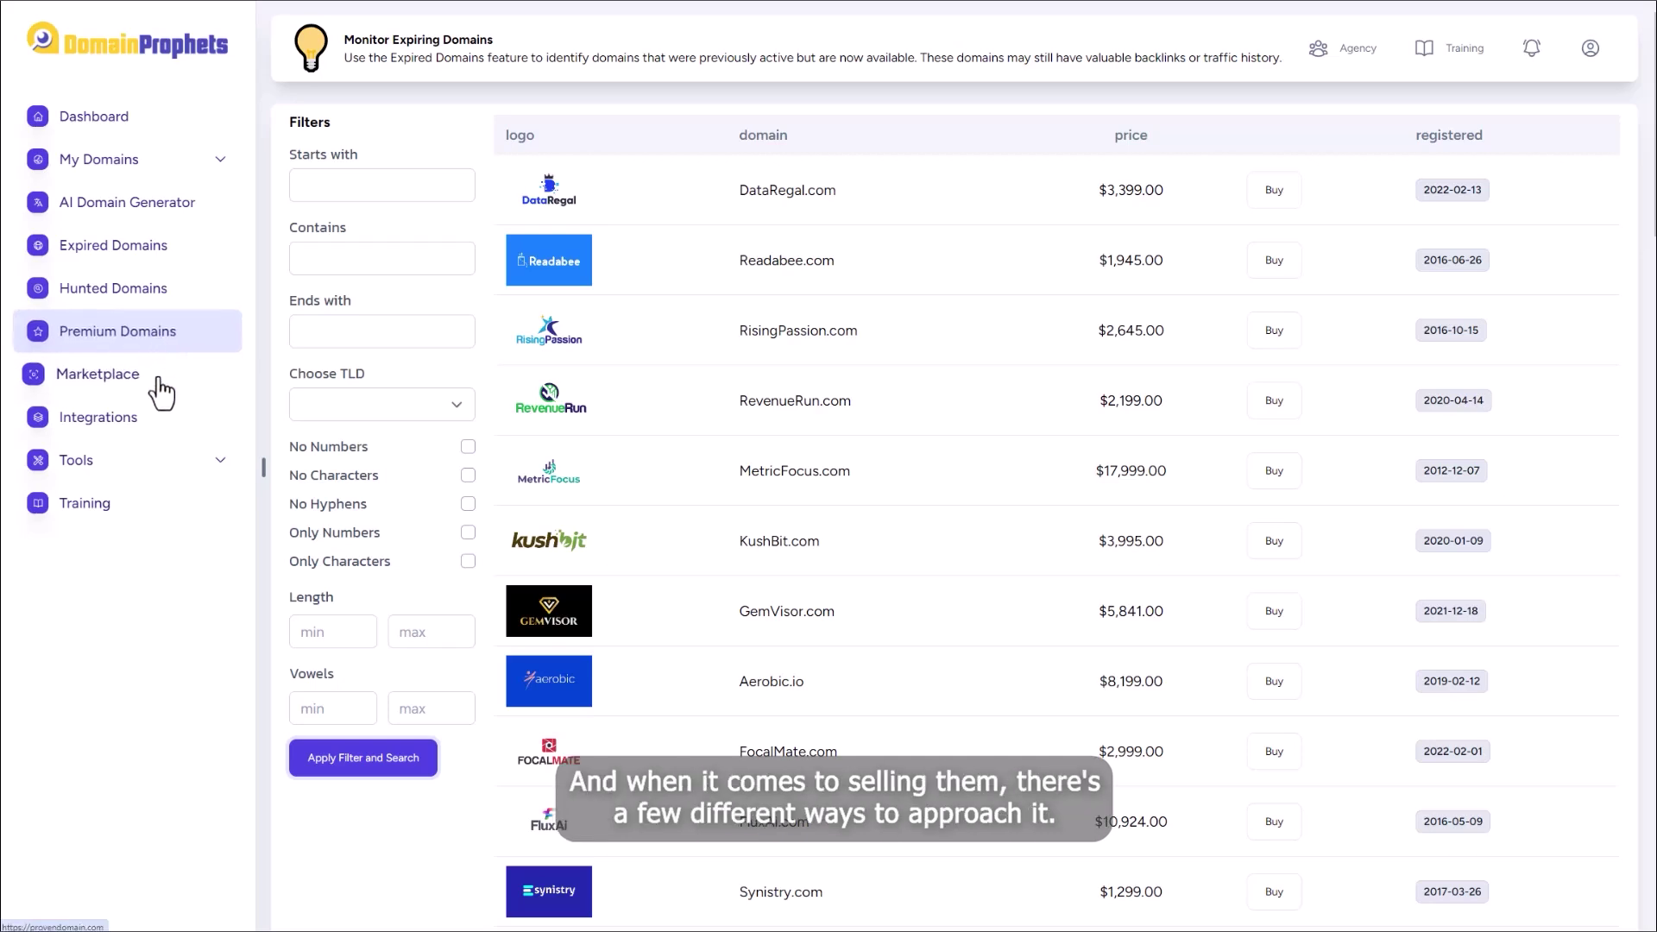
- Open the Add New Domain form, preview the ProvenDomain marketplace, then view All Leads
{"action": "left_click", "coordinate": [119, 162]}
{"action": "left_click", "coordinate": [133, 223]}
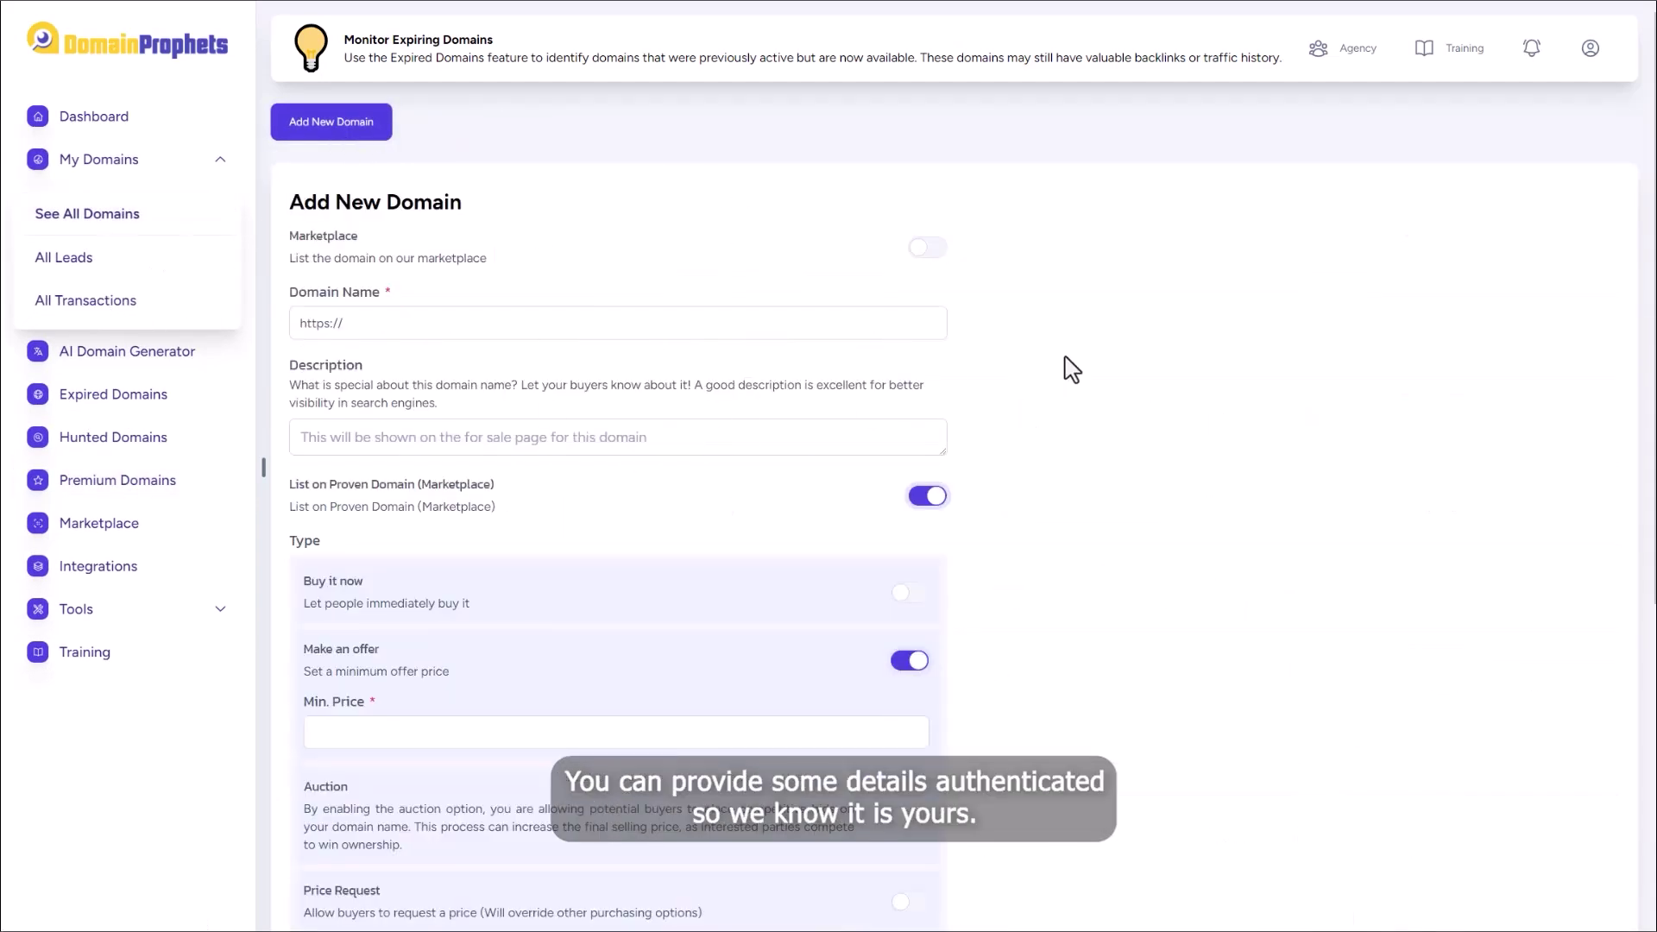
{"action": "scroll", "coordinate": [1074, 382], "scroll_direction": "down", "scroll_amount": 1}
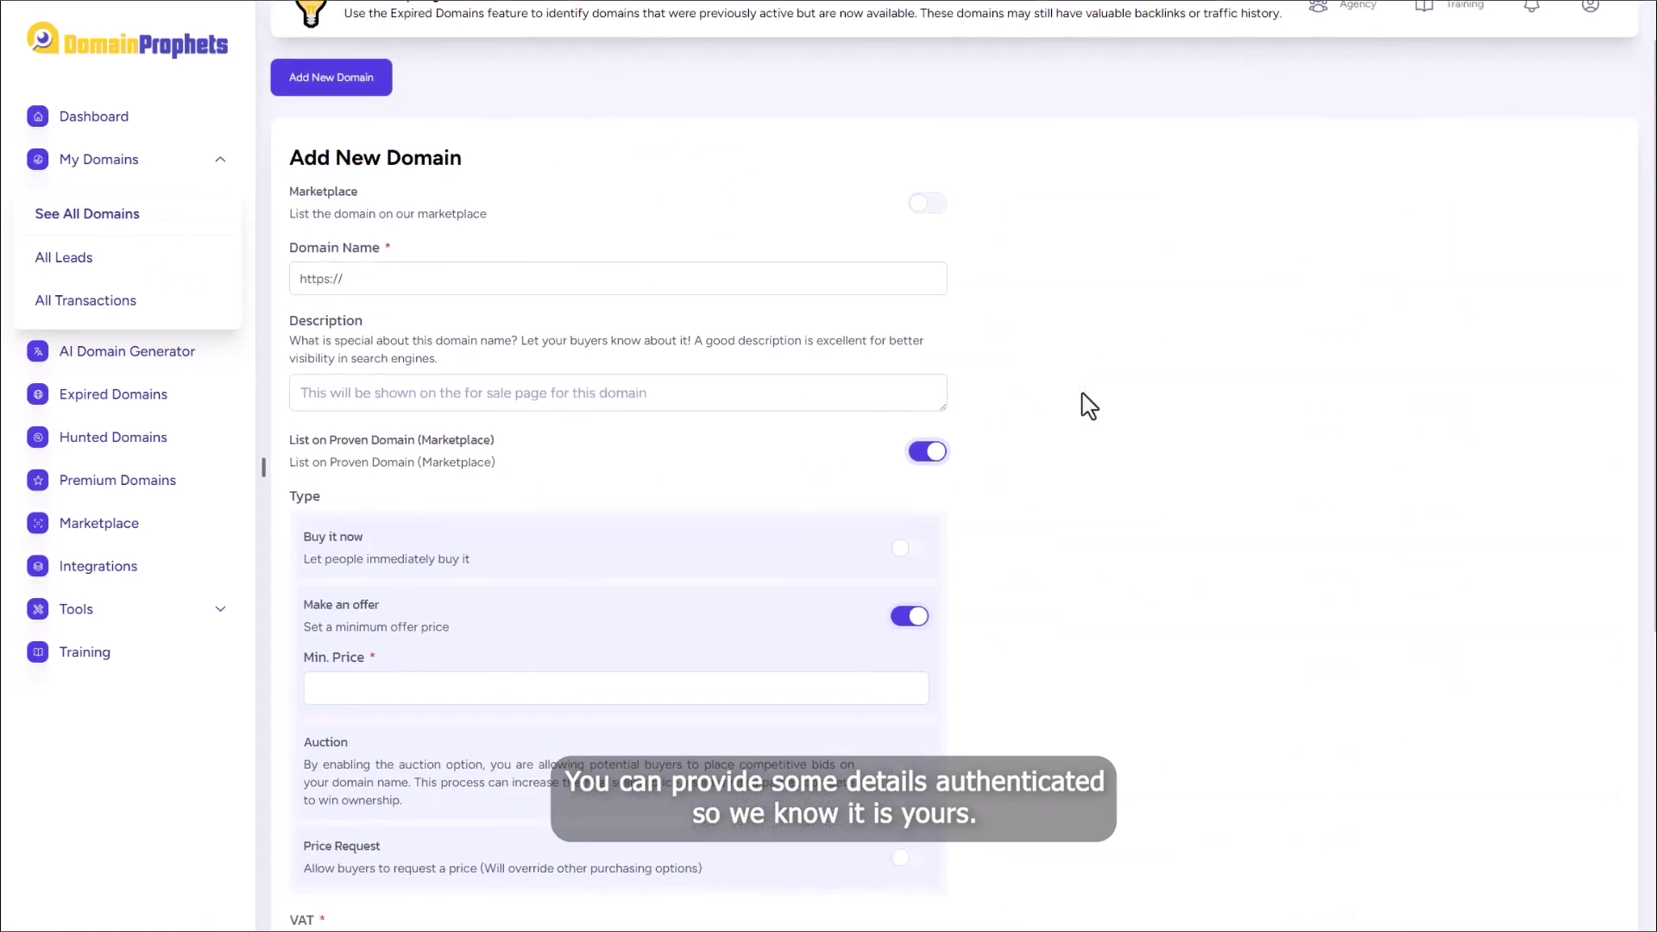
{"action": "scroll", "coordinate": [1083, 403], "scroll_direction": "down", "scroll_amount": 2}
{"action": "scroll", "coordinate": [1092, 470], "scroll_direction": "down", "scroll_amount": 1}
{"action": "scroll", "coordinate": [1044, 344], "scroll_direction": "up", "scroll_amount": 2}
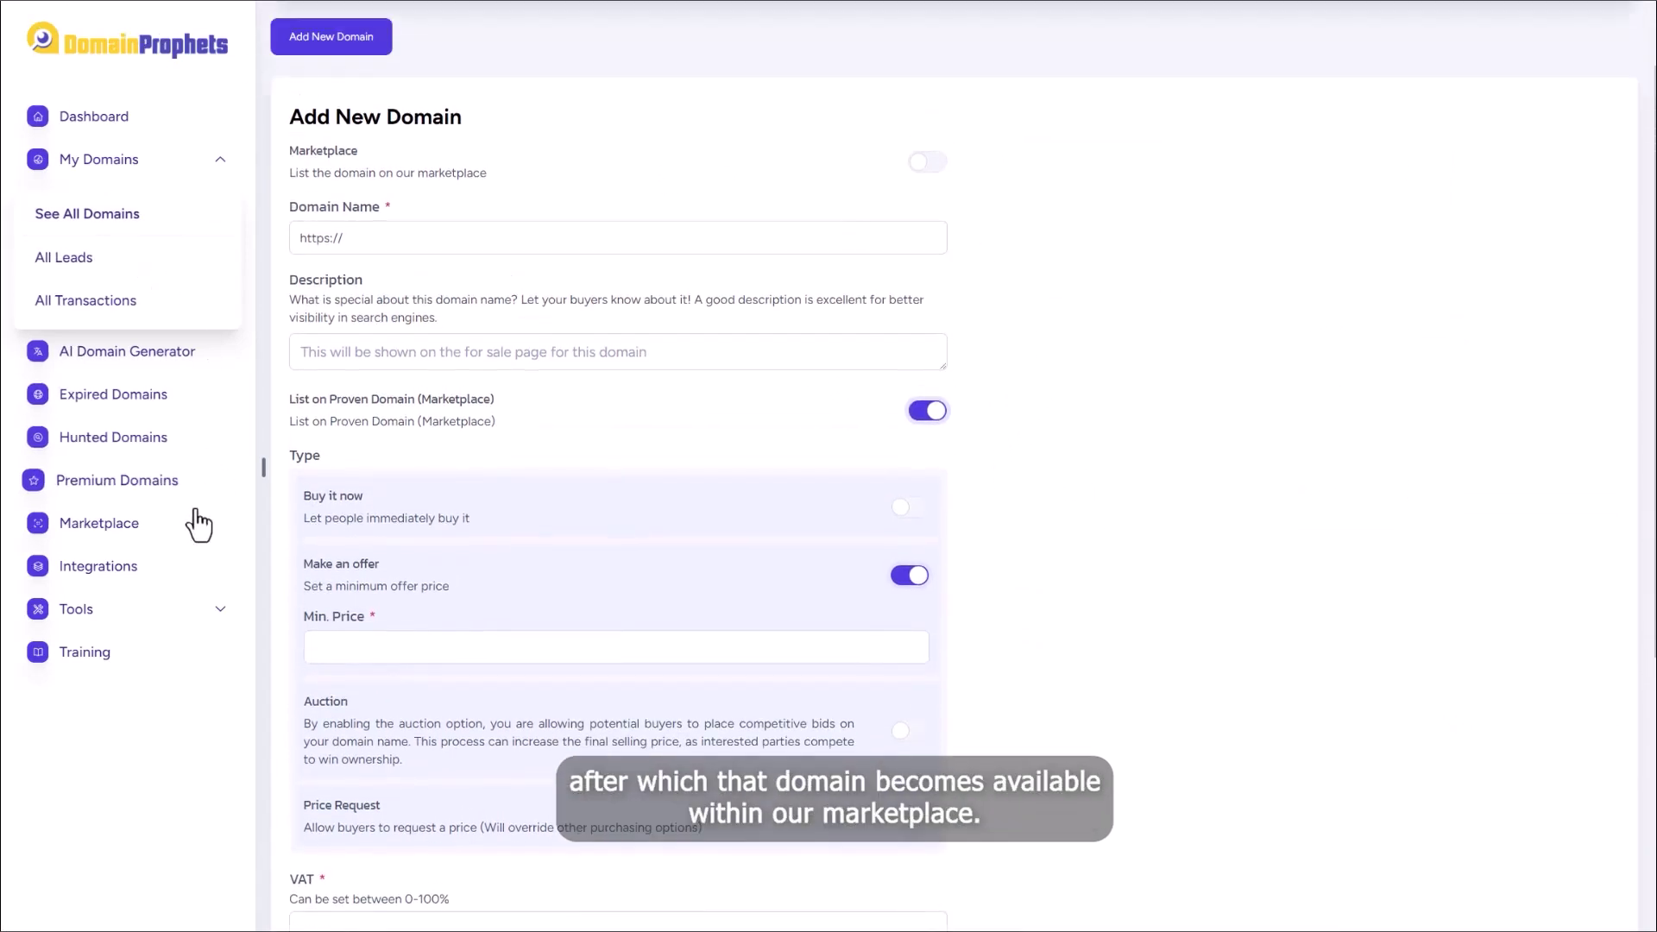
{"action": "left_click", "coordinate": [131, 527]}
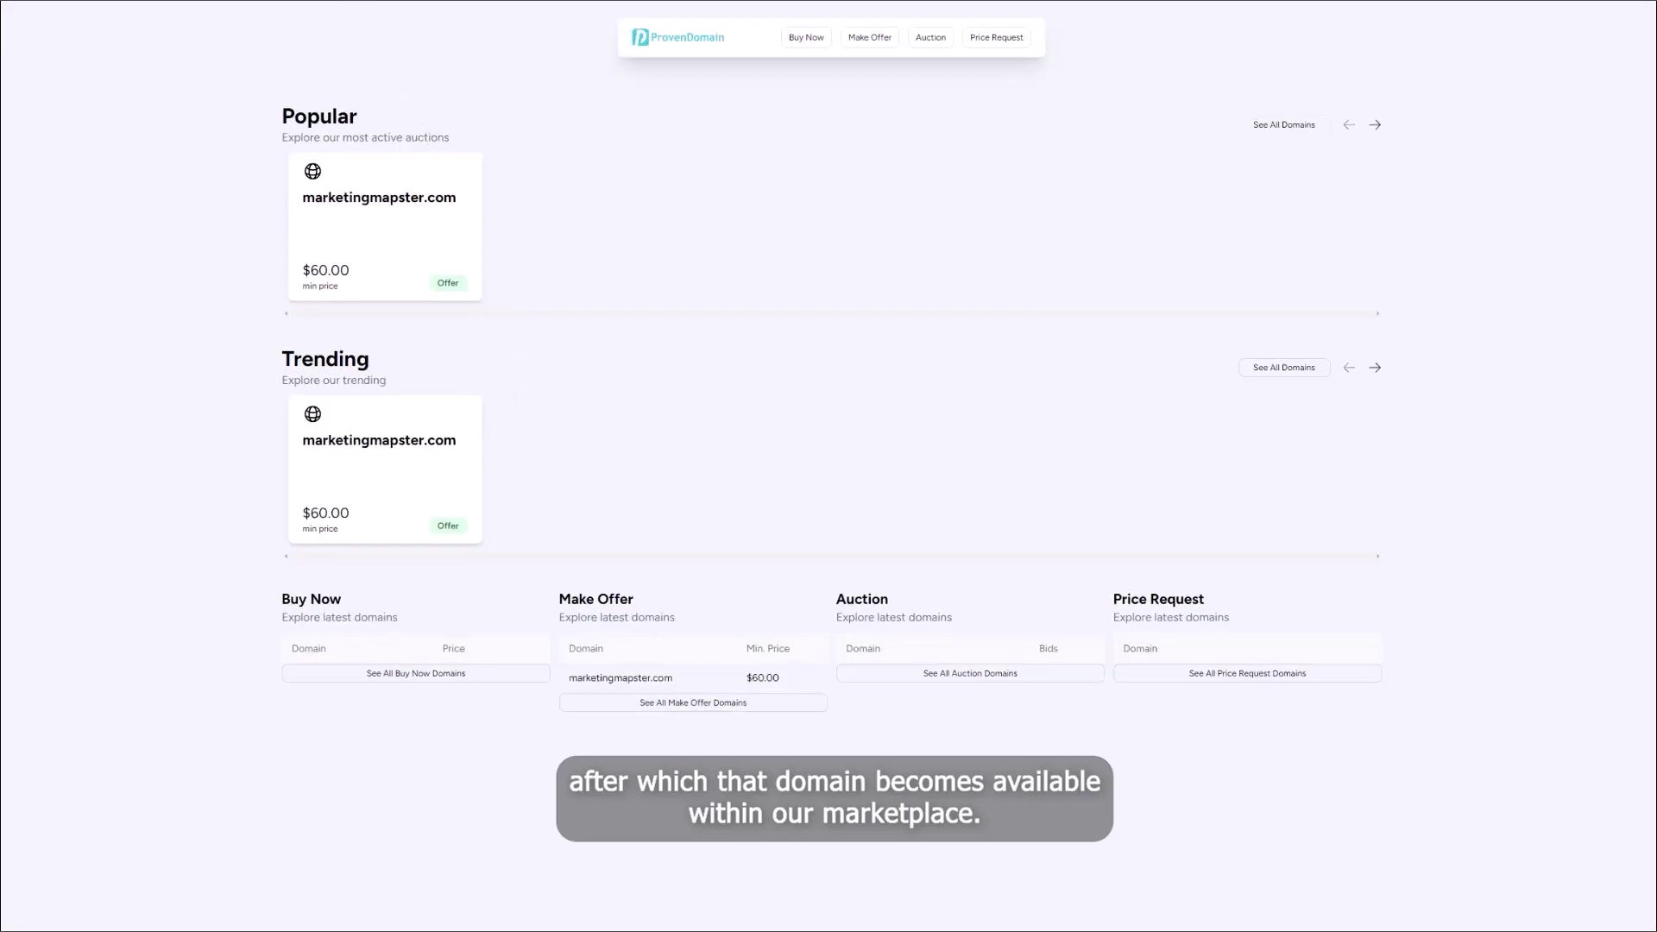
{"action": "left_click", "coordinate": [233, 4]}
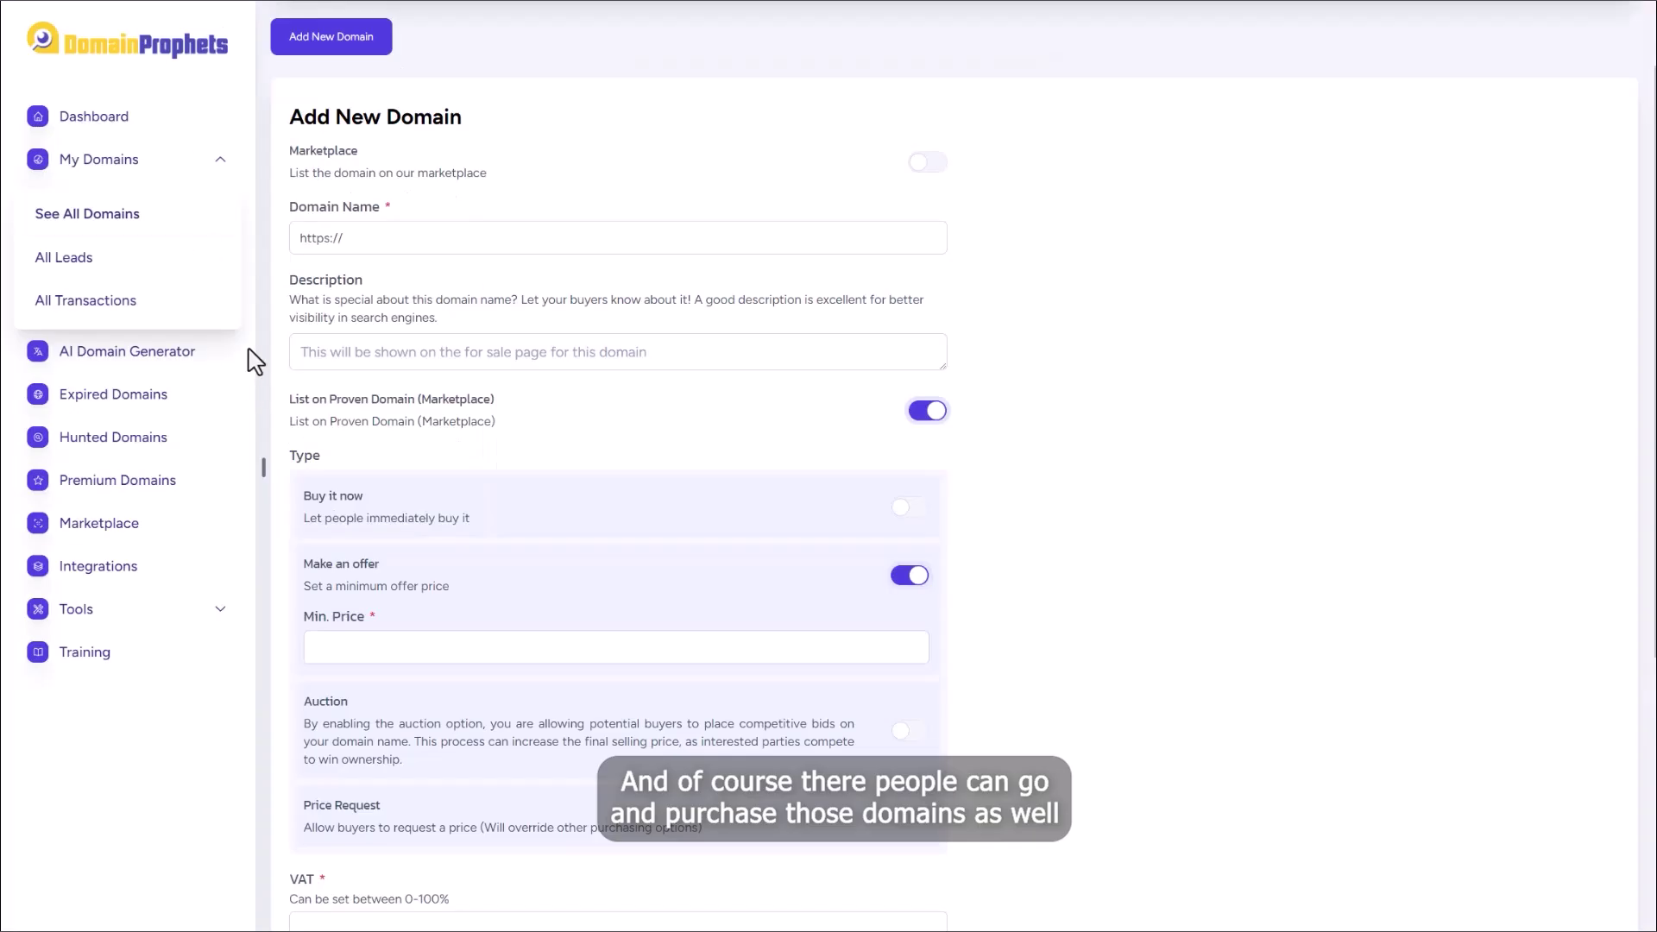
{"action": "left_click", "coordinate": [125, 239]}
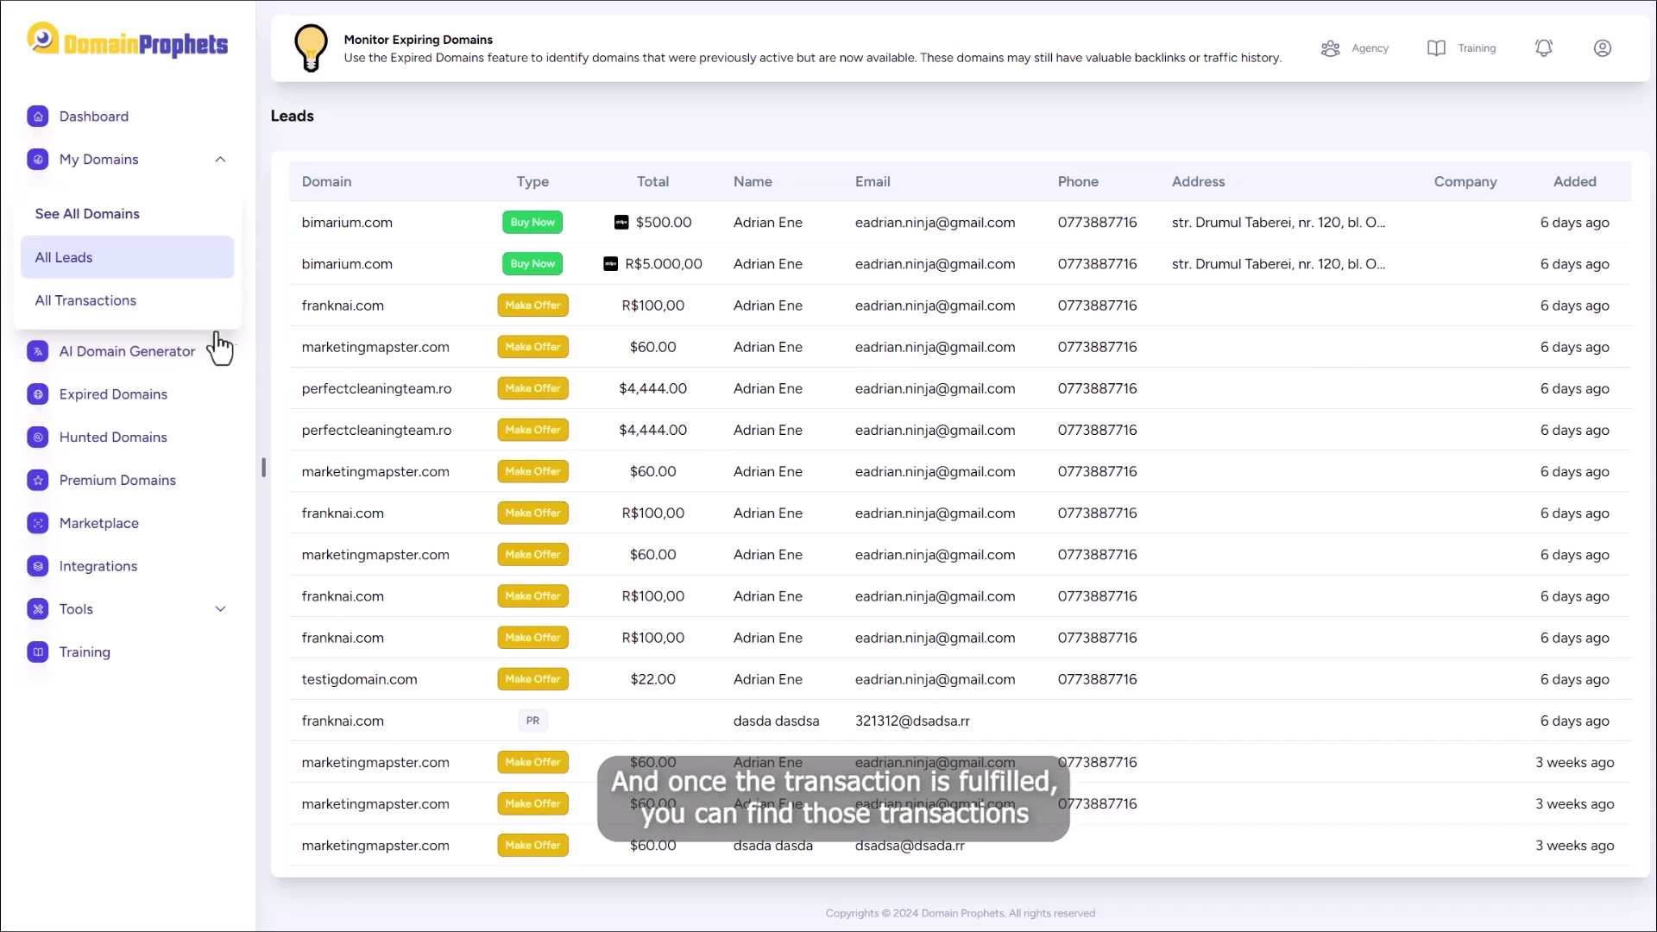
- Check All Transactions, then go to the AI Domain Generator
{"action": "left_click", "coordinate": [163, 322]}
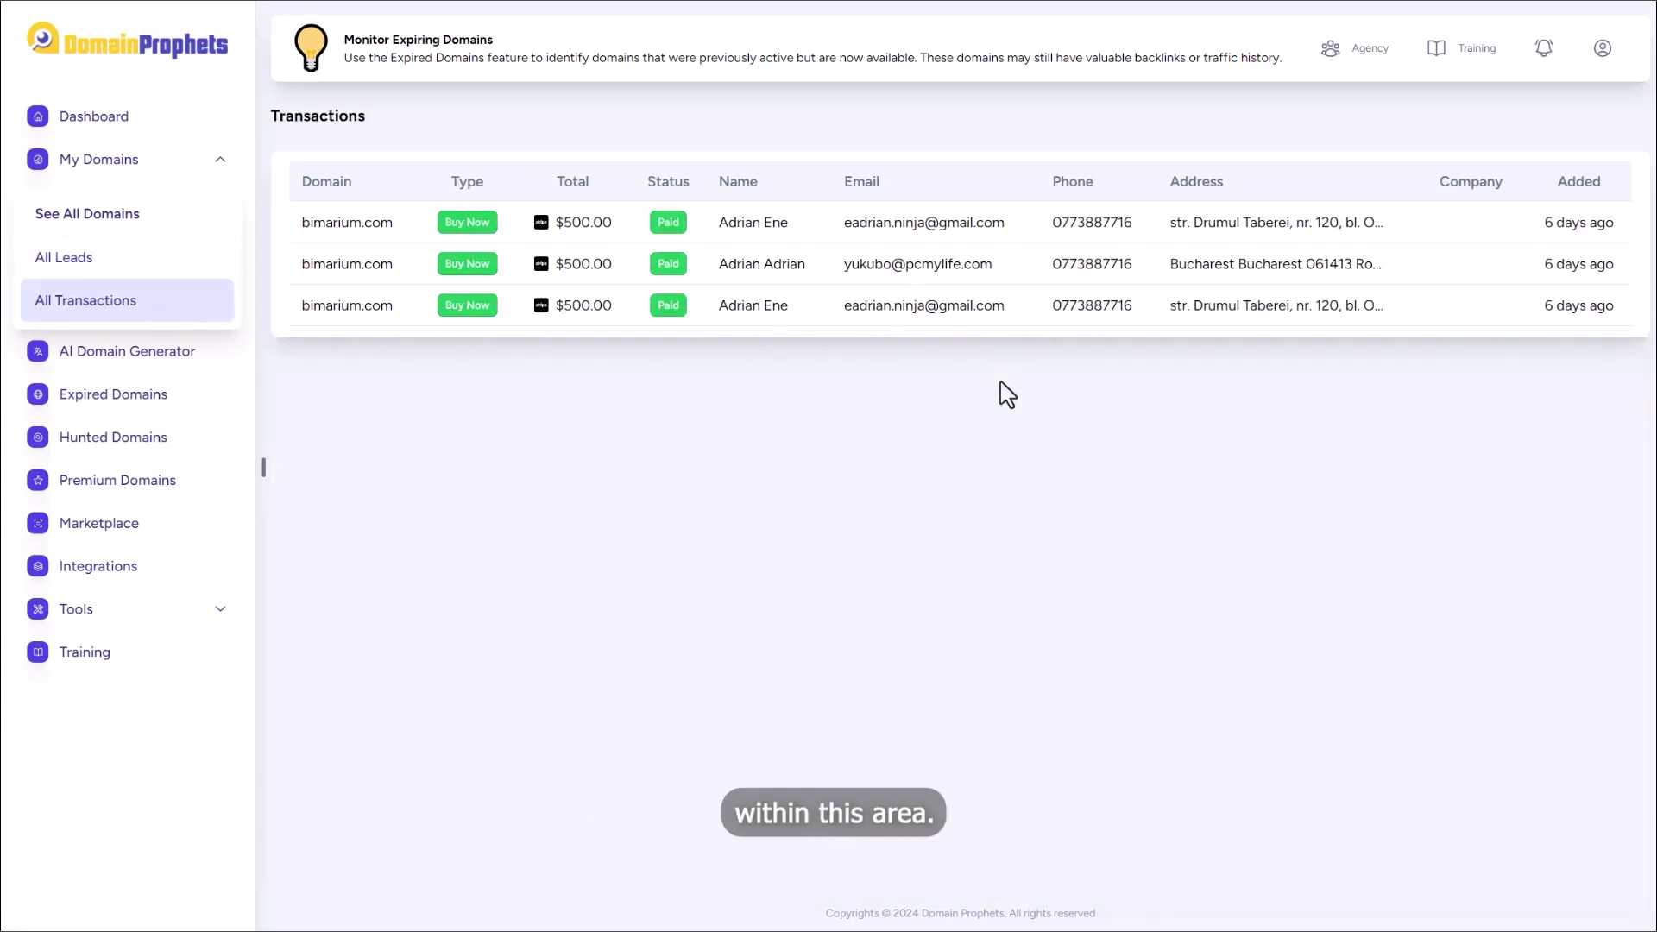
{"action": "left_click", "coordinate": [116, 351]}
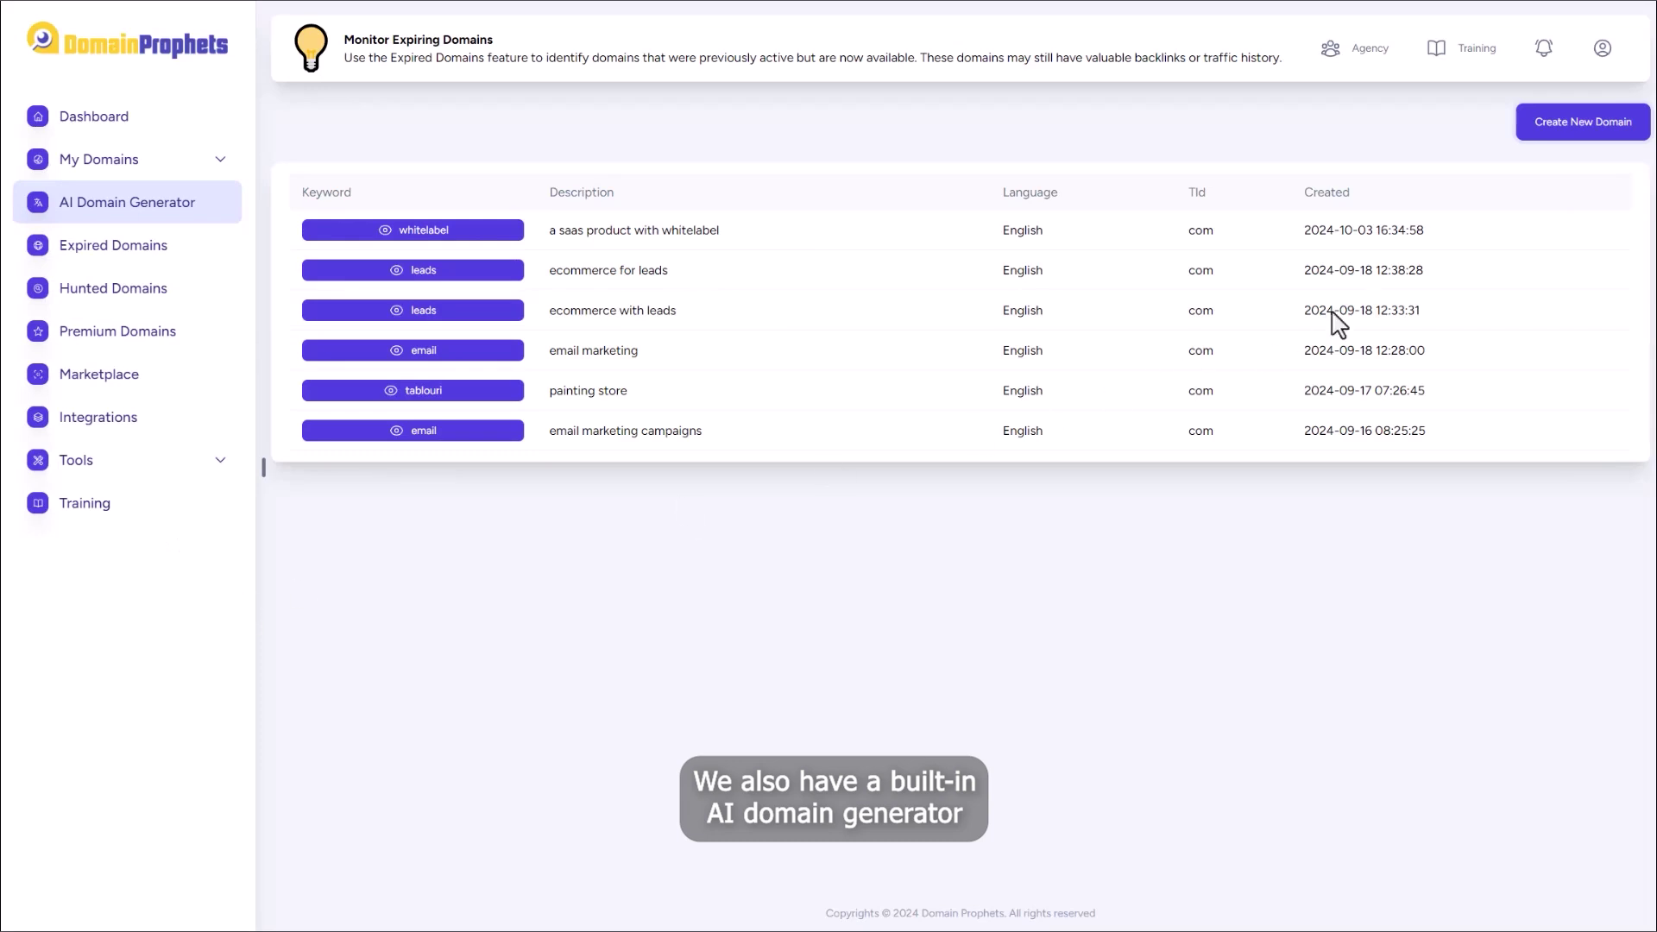
- Request English 'content marketing' ideas for AI blog-writing software, targeting .com and .net
{"action": "left_click", "coordinate": [1559, 132]}
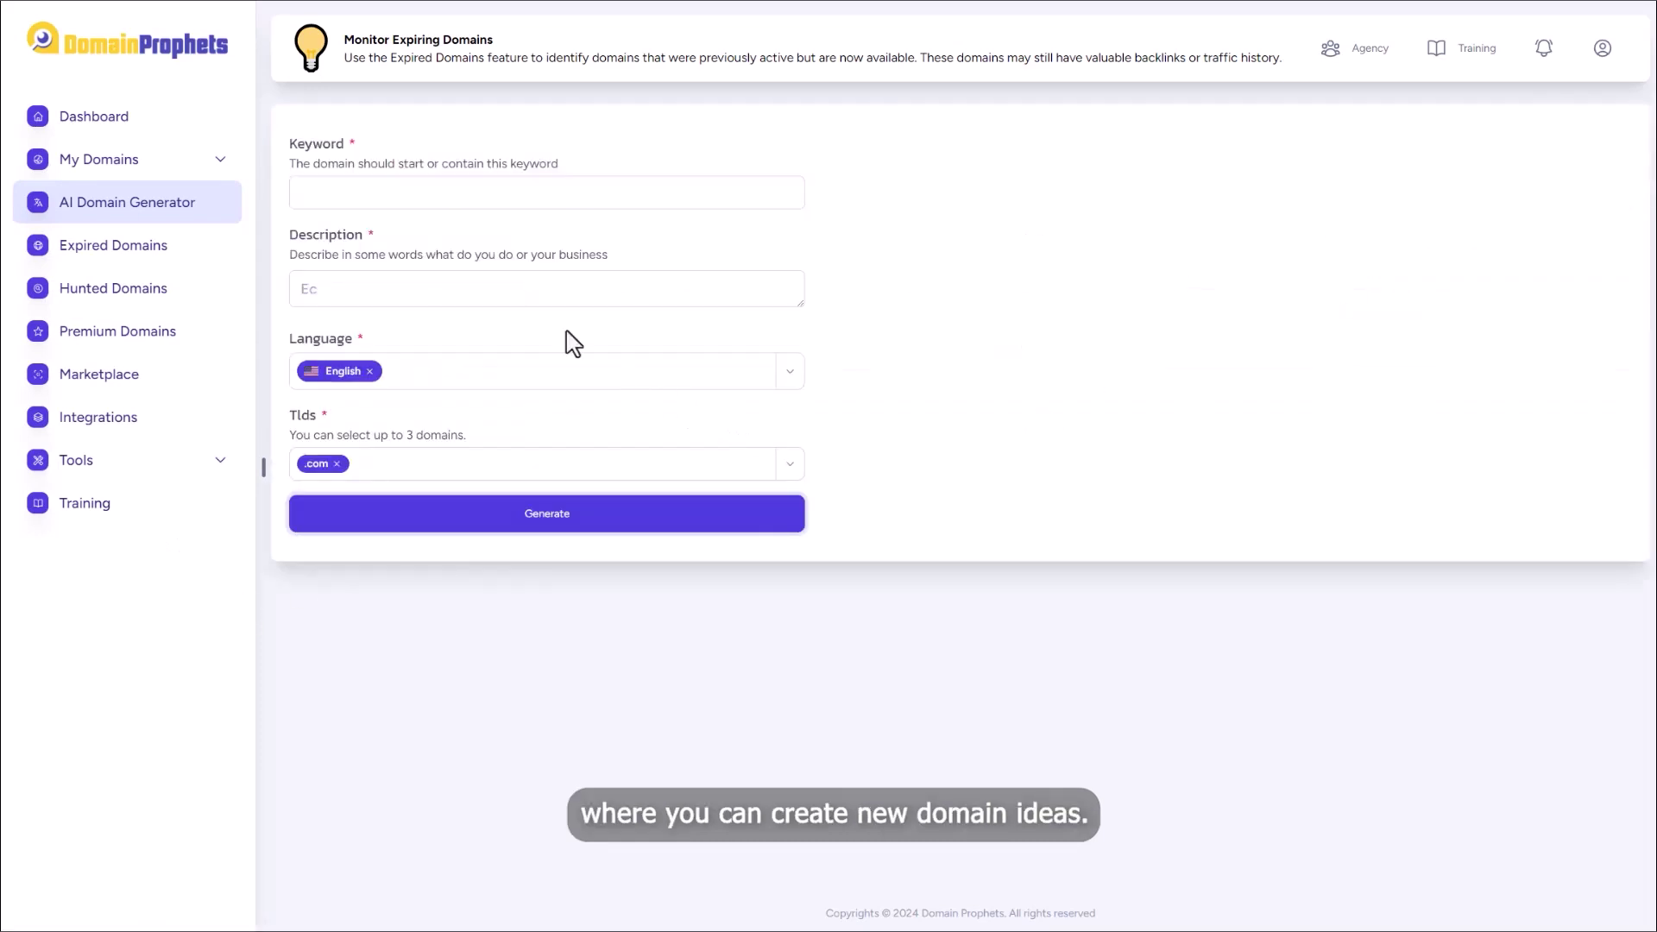
{"action": "left_click", "coordinate": [483, 193]}
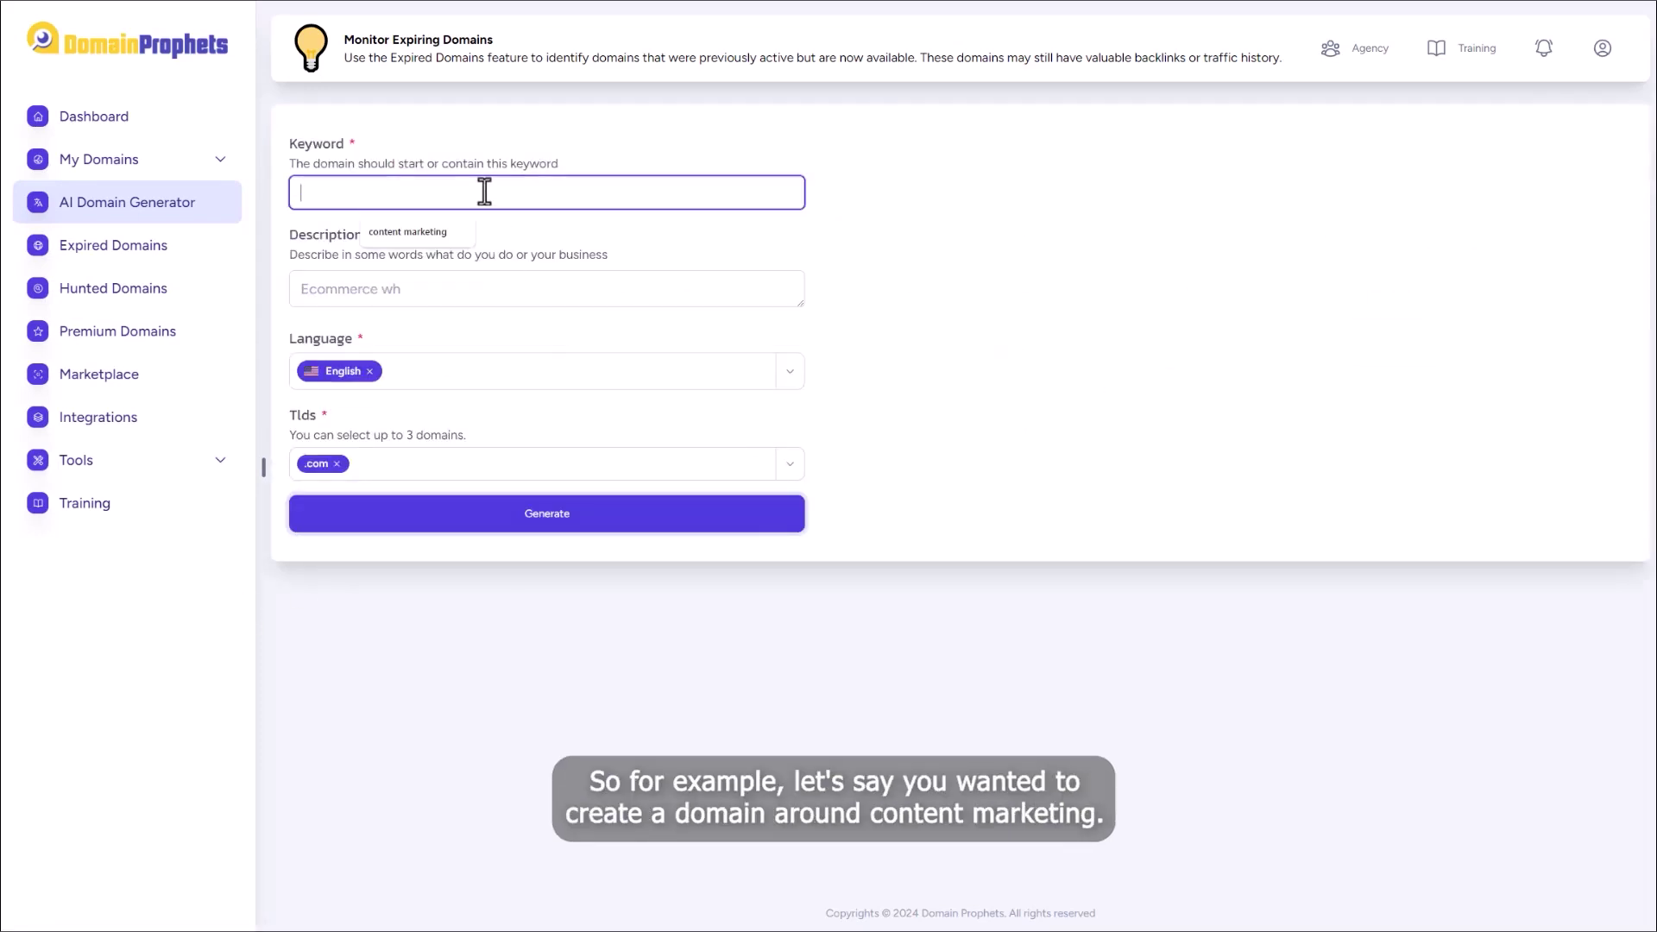
{"action": "type", "text": "content mar"}
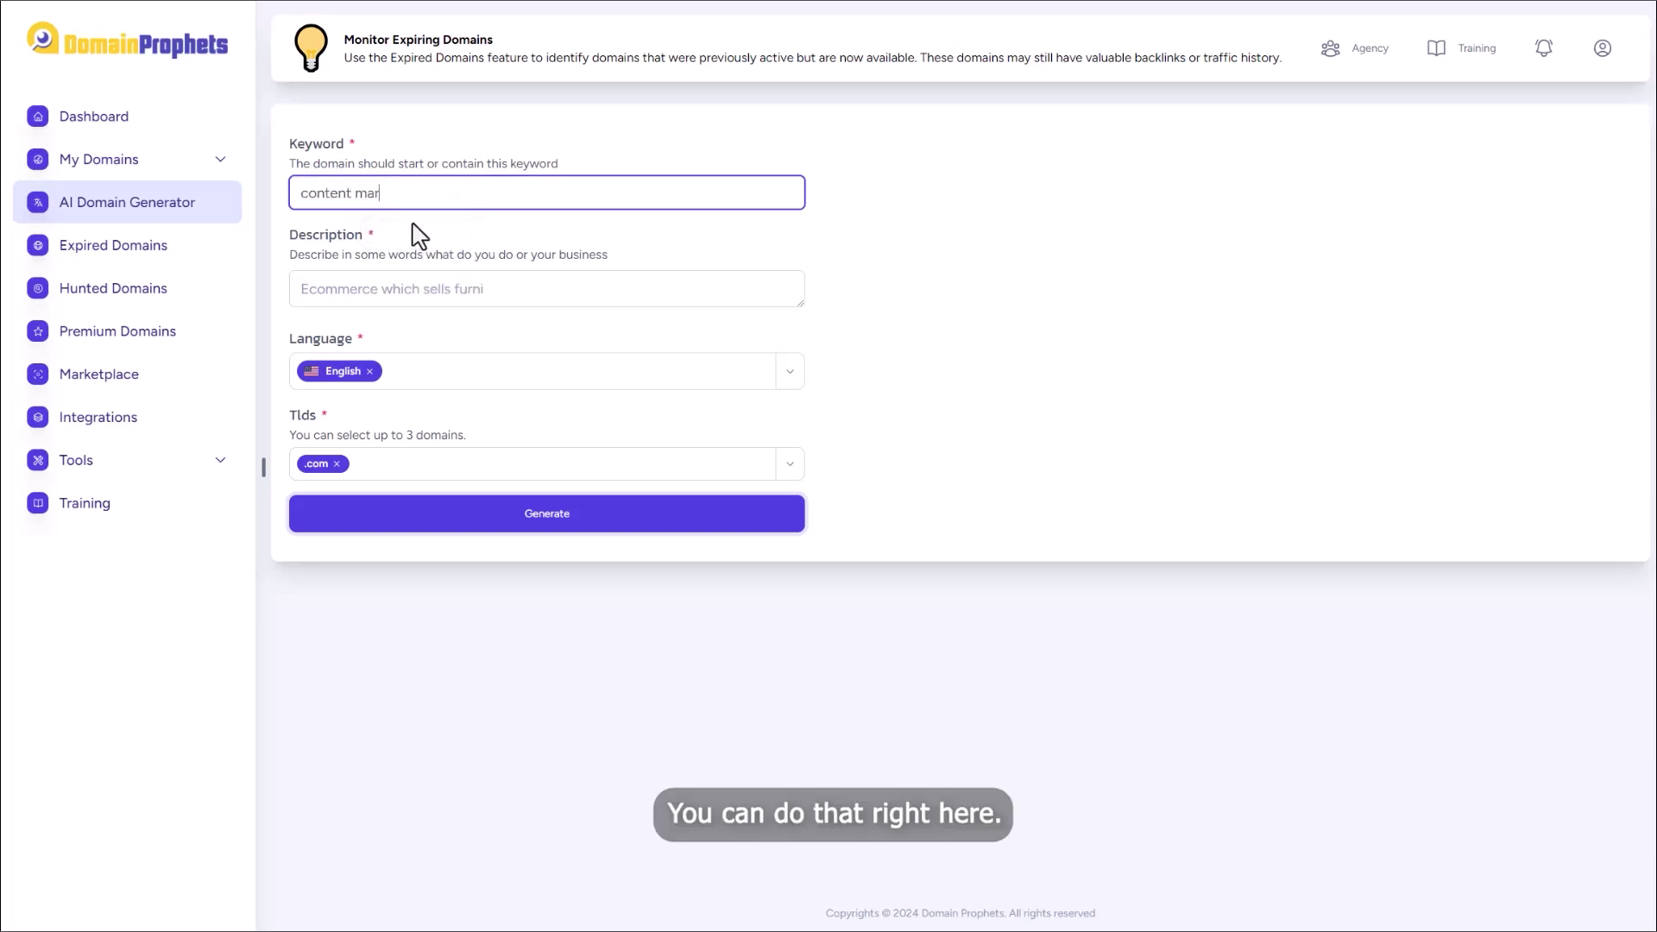
{"action": "type", "text": "keting"}
{"action": "key", "text": "Tab"}
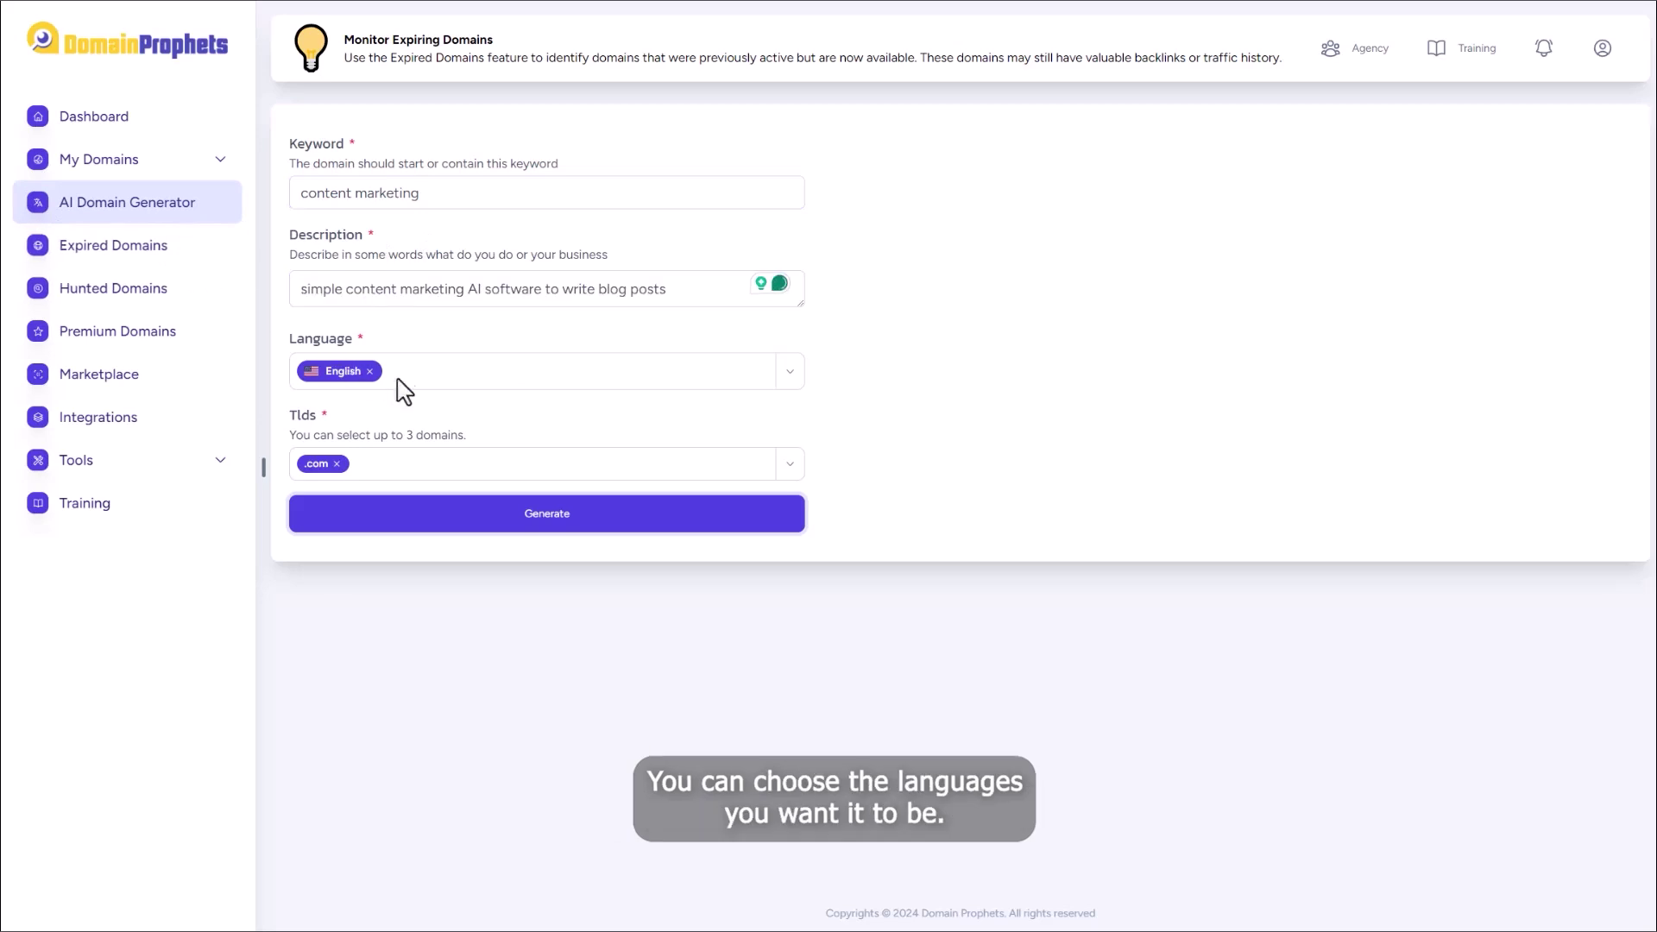
{"action": "left_click", "coordinate": [467, 472]}
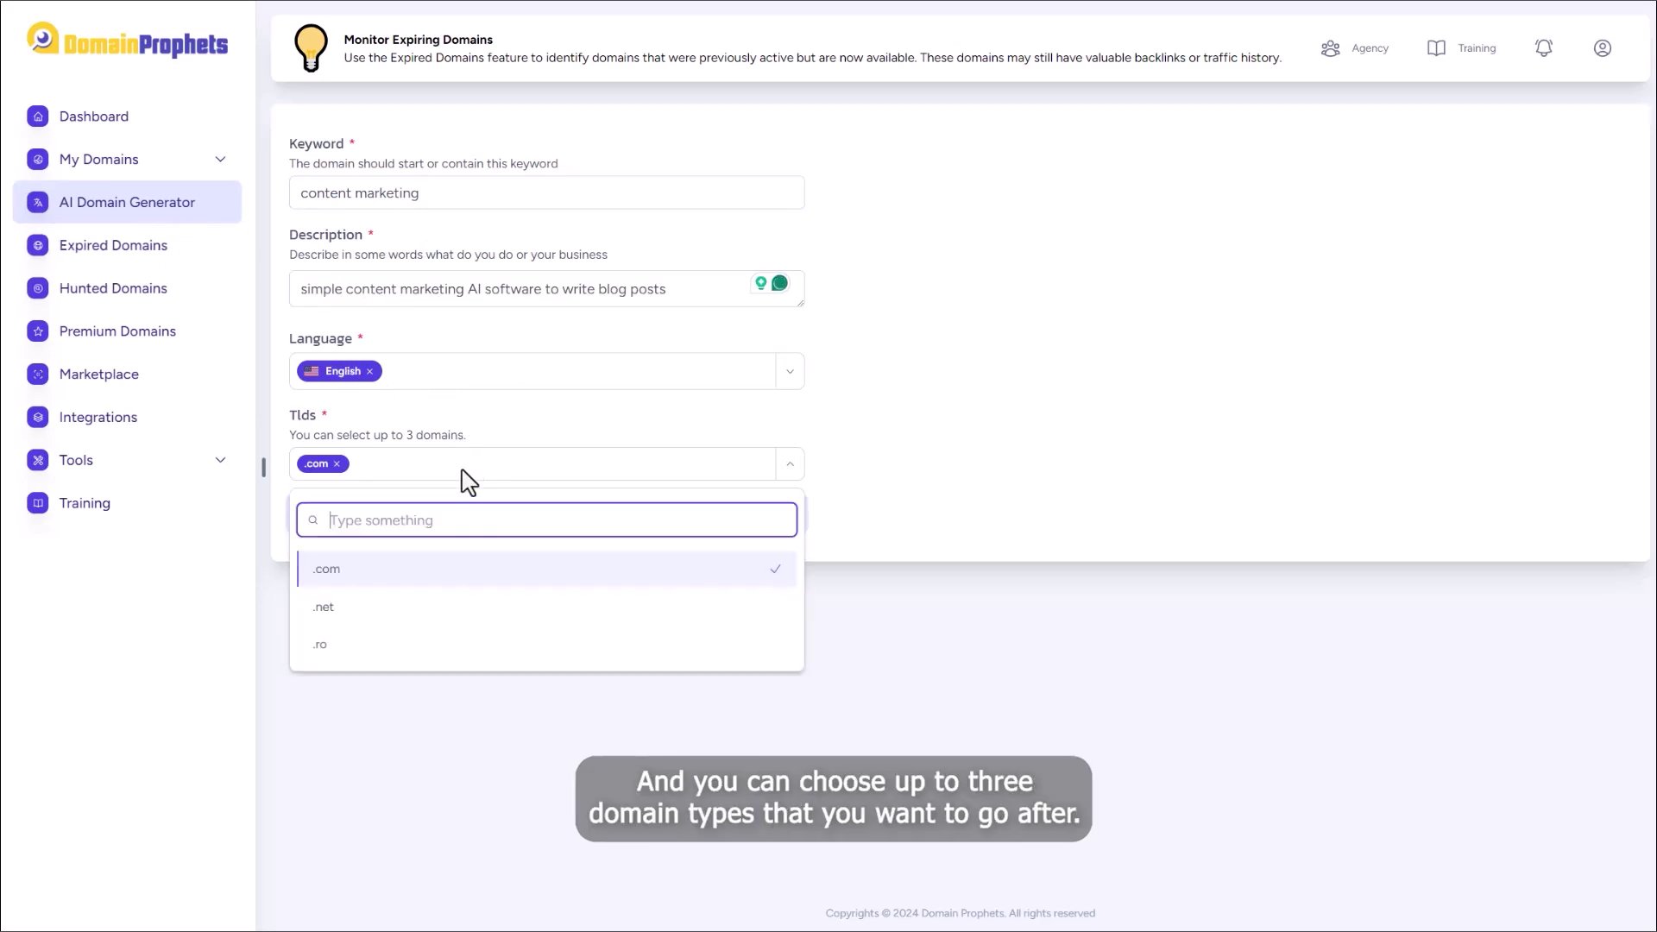
{"action": "left_click", "coordinate": [421, 628]}
{"action": "left_click", "coordinate": [593, 435]}
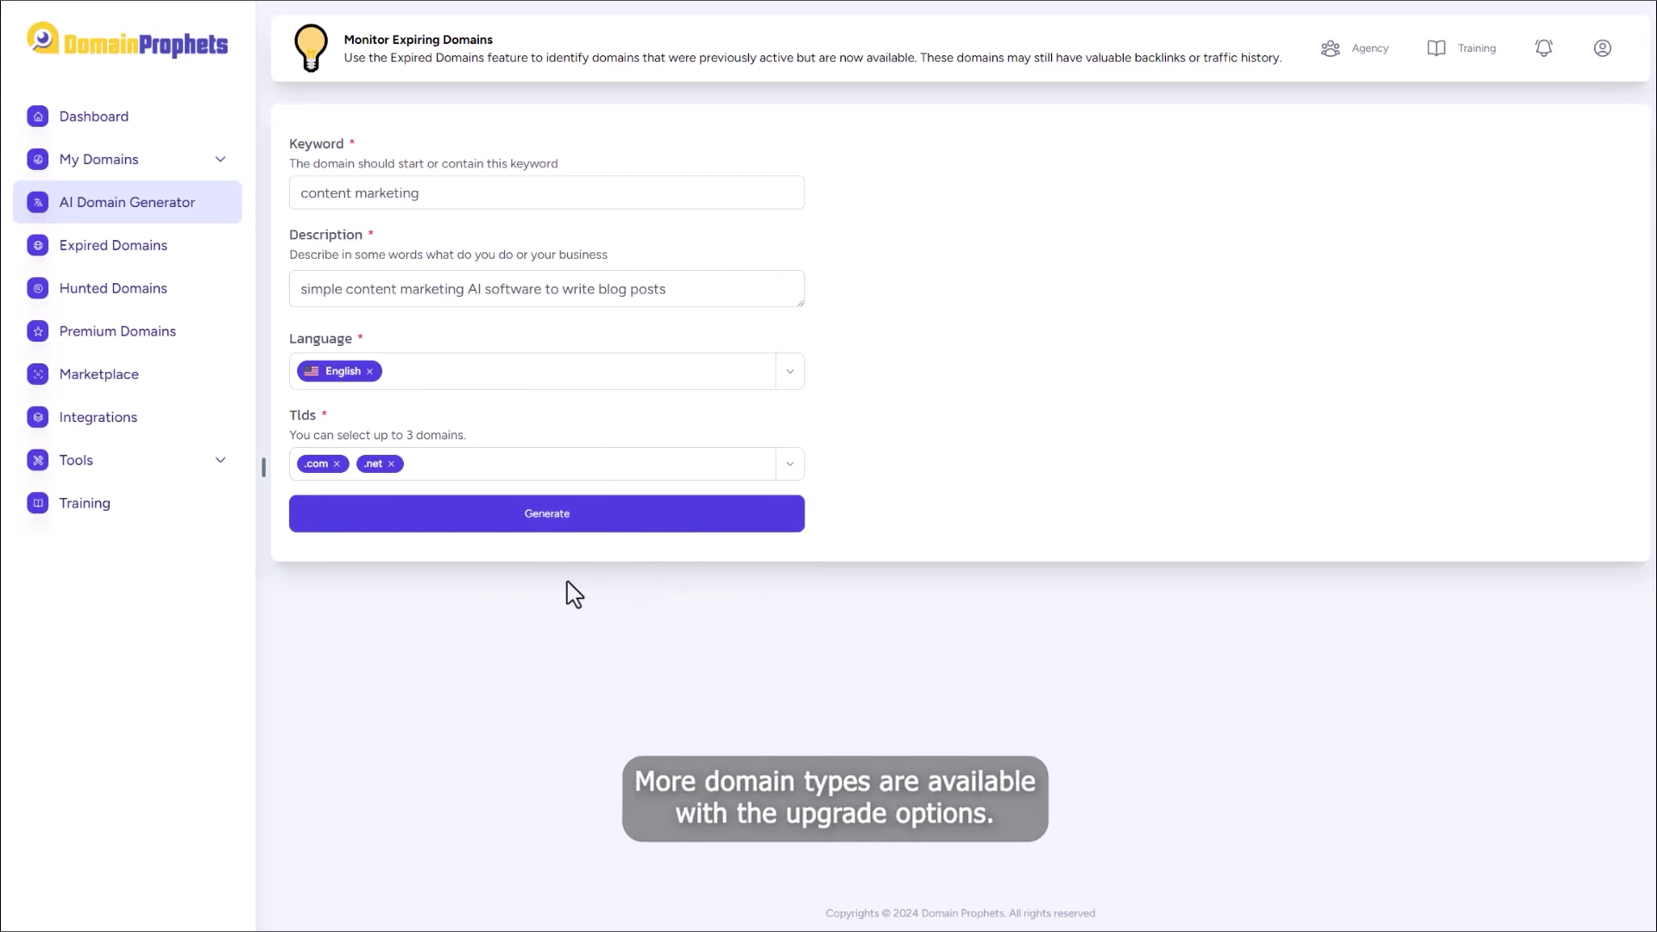
- Generate the content marketing ideas, review their values and availability, then expand My Domains
{"action": "left_click", "coordinate": [559, 524]}
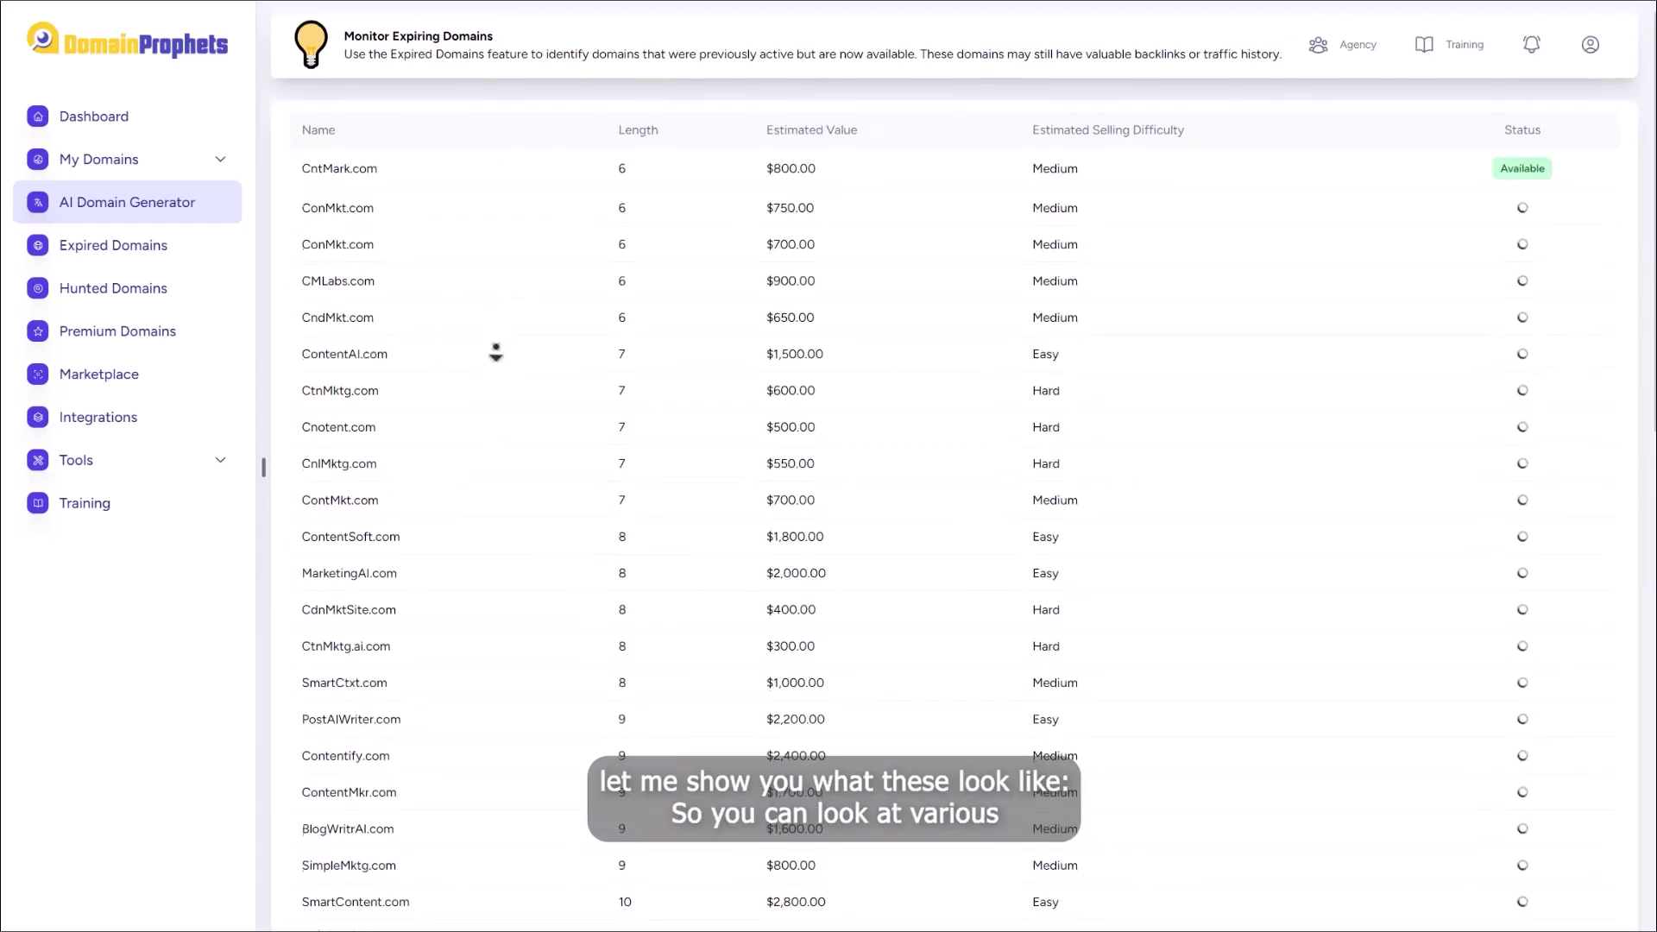
{"action": "scroll", "coordinate": [498, 363], "scroll_direction": "down", "scroll_amount": 1}
{"action": "scroll", "coordinate": [521, 307], "scroll_direction": "up", "scroll_amount": 1}
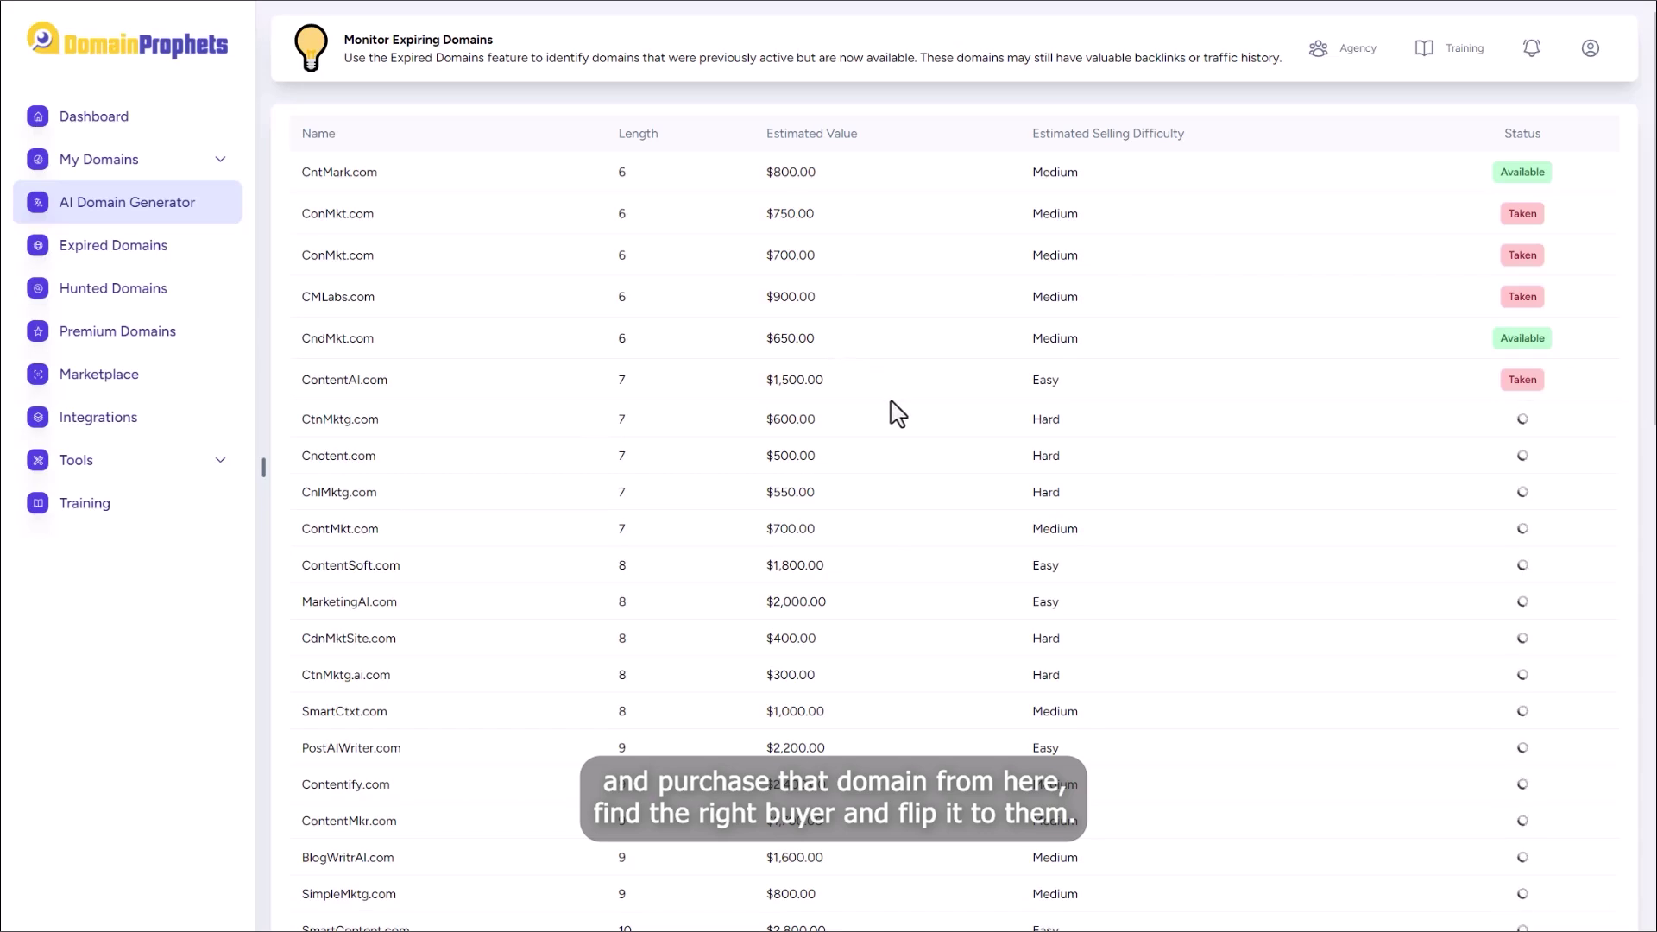
{"action": "left_click", "coordinate": [153, 166]}
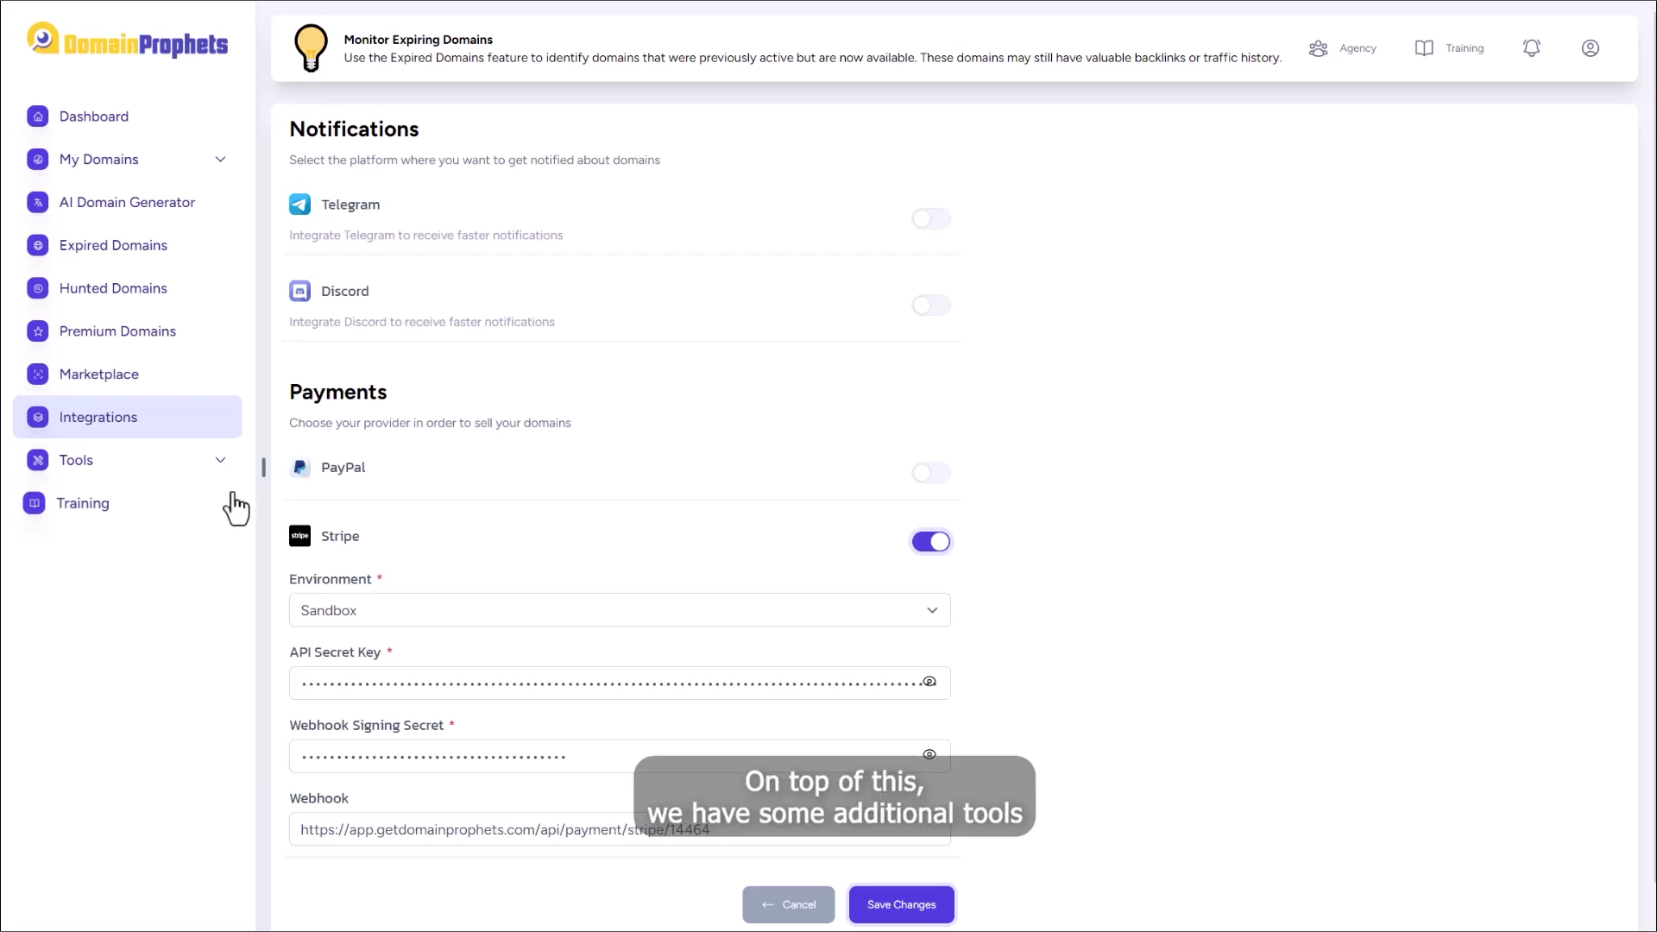
- Expand the Tools menu listing Whois, DNS, Block List and Open Ports lookups
{"action": "left_click", "coordinate": [214, 467]}
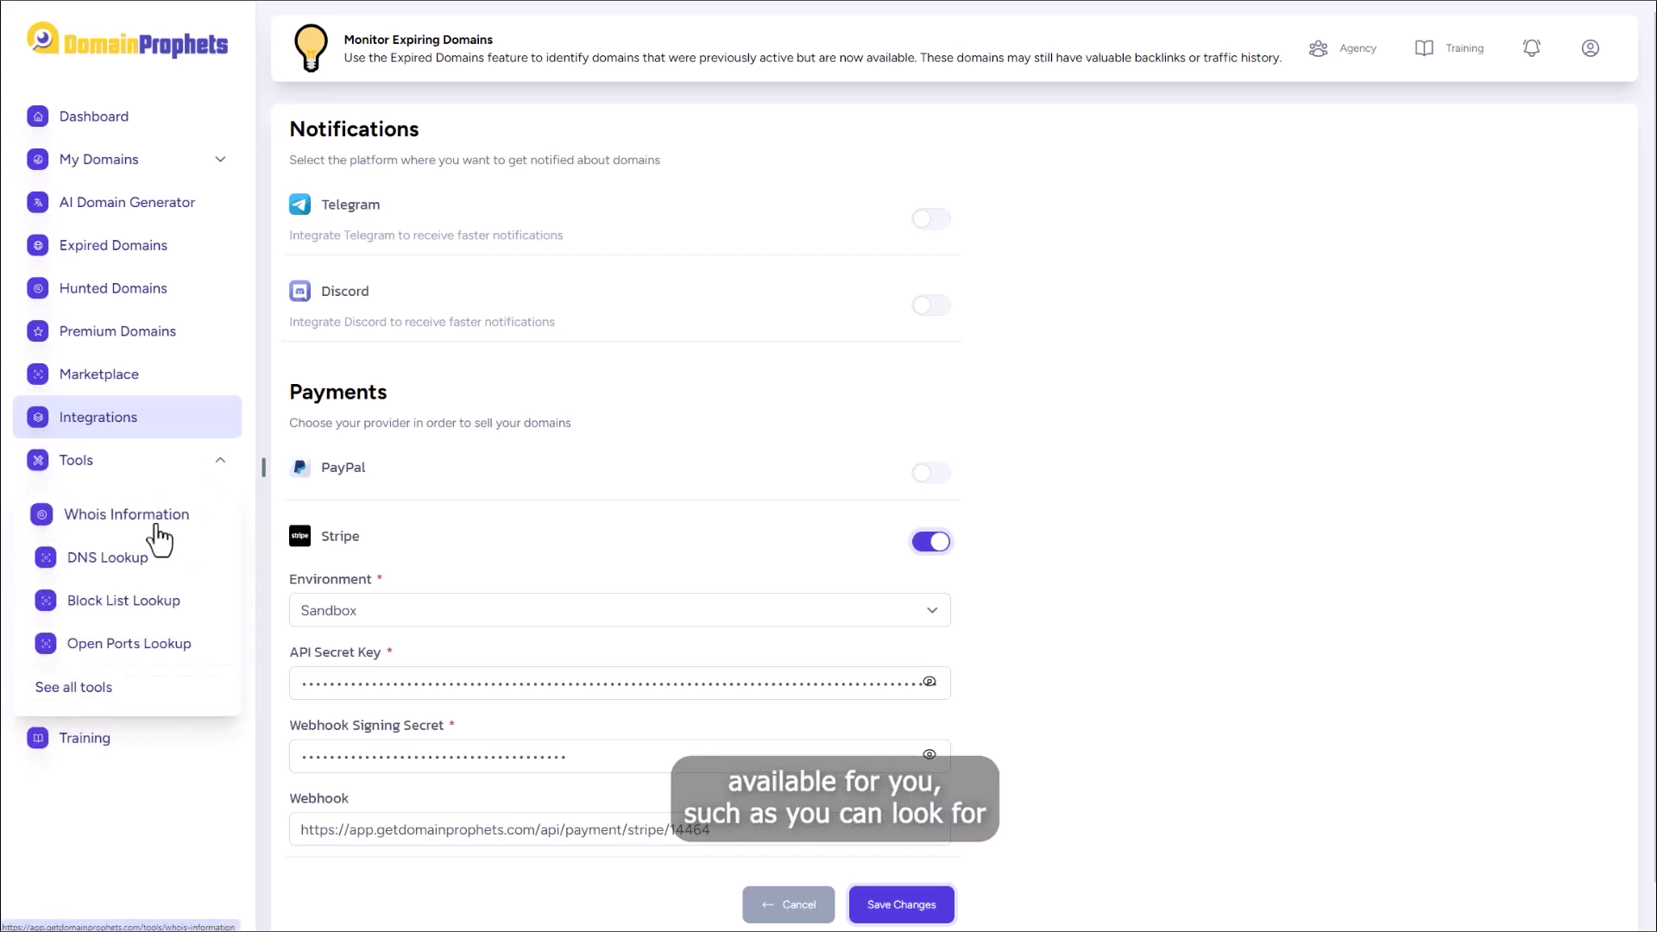